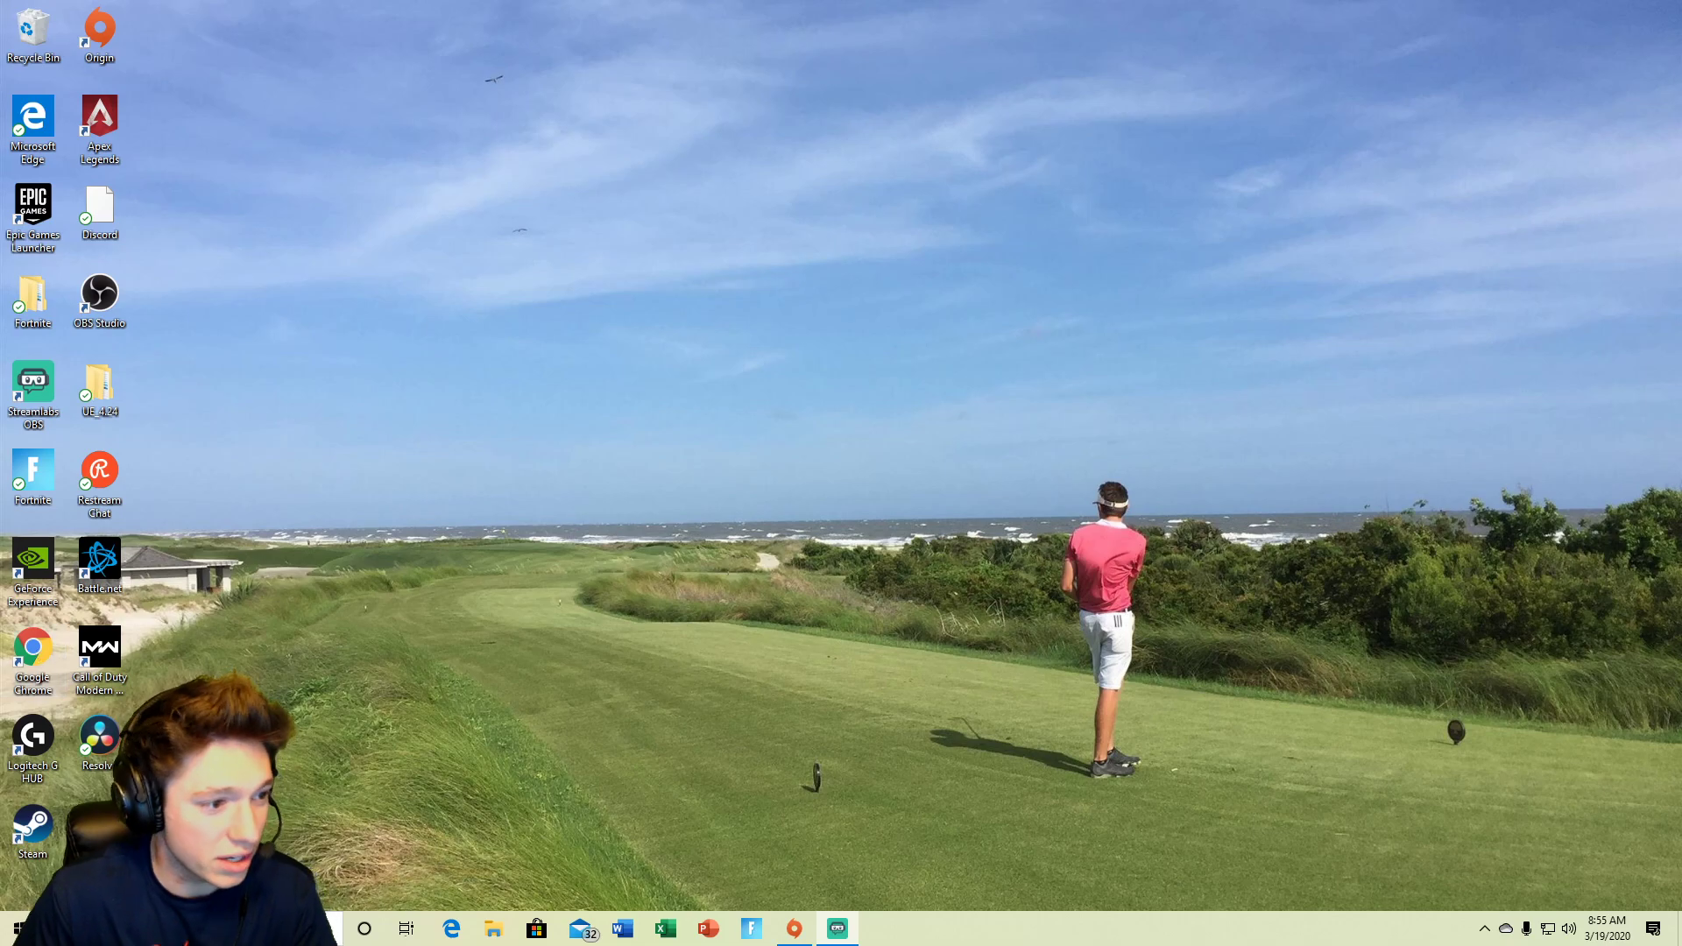
Launch Chrome, search 'gamepad viewer' and open gamepadviewer.com
{"action": "double_click", "coordinate": [35, 648]}
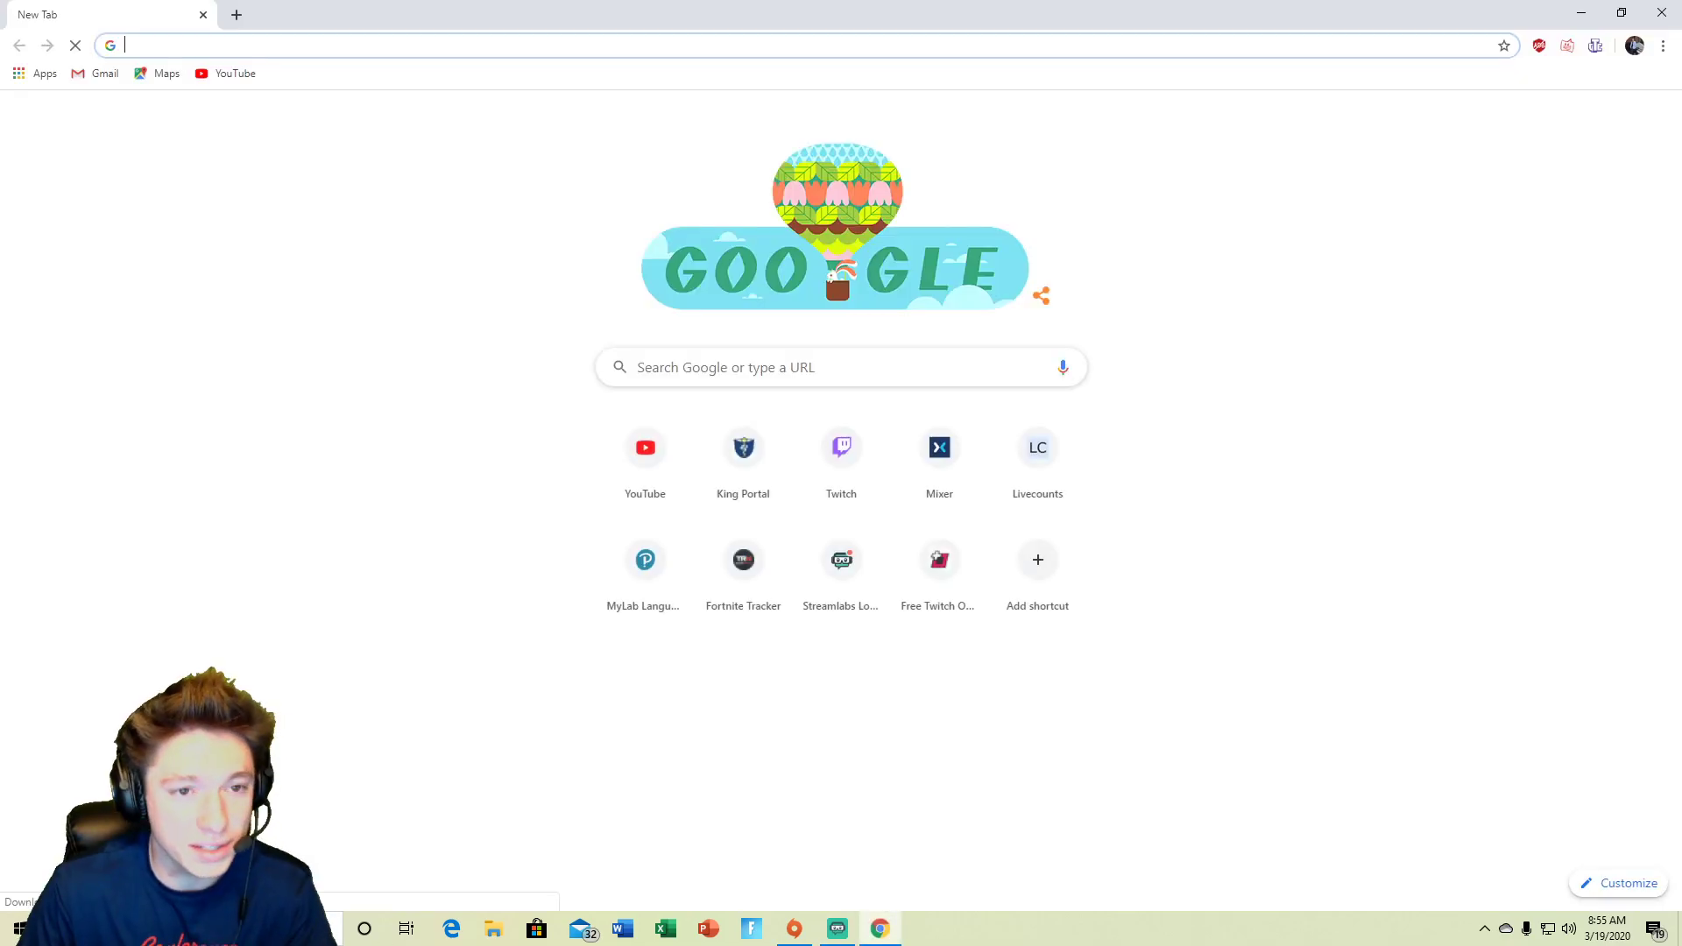
{"action": "type", "text": "gam"}
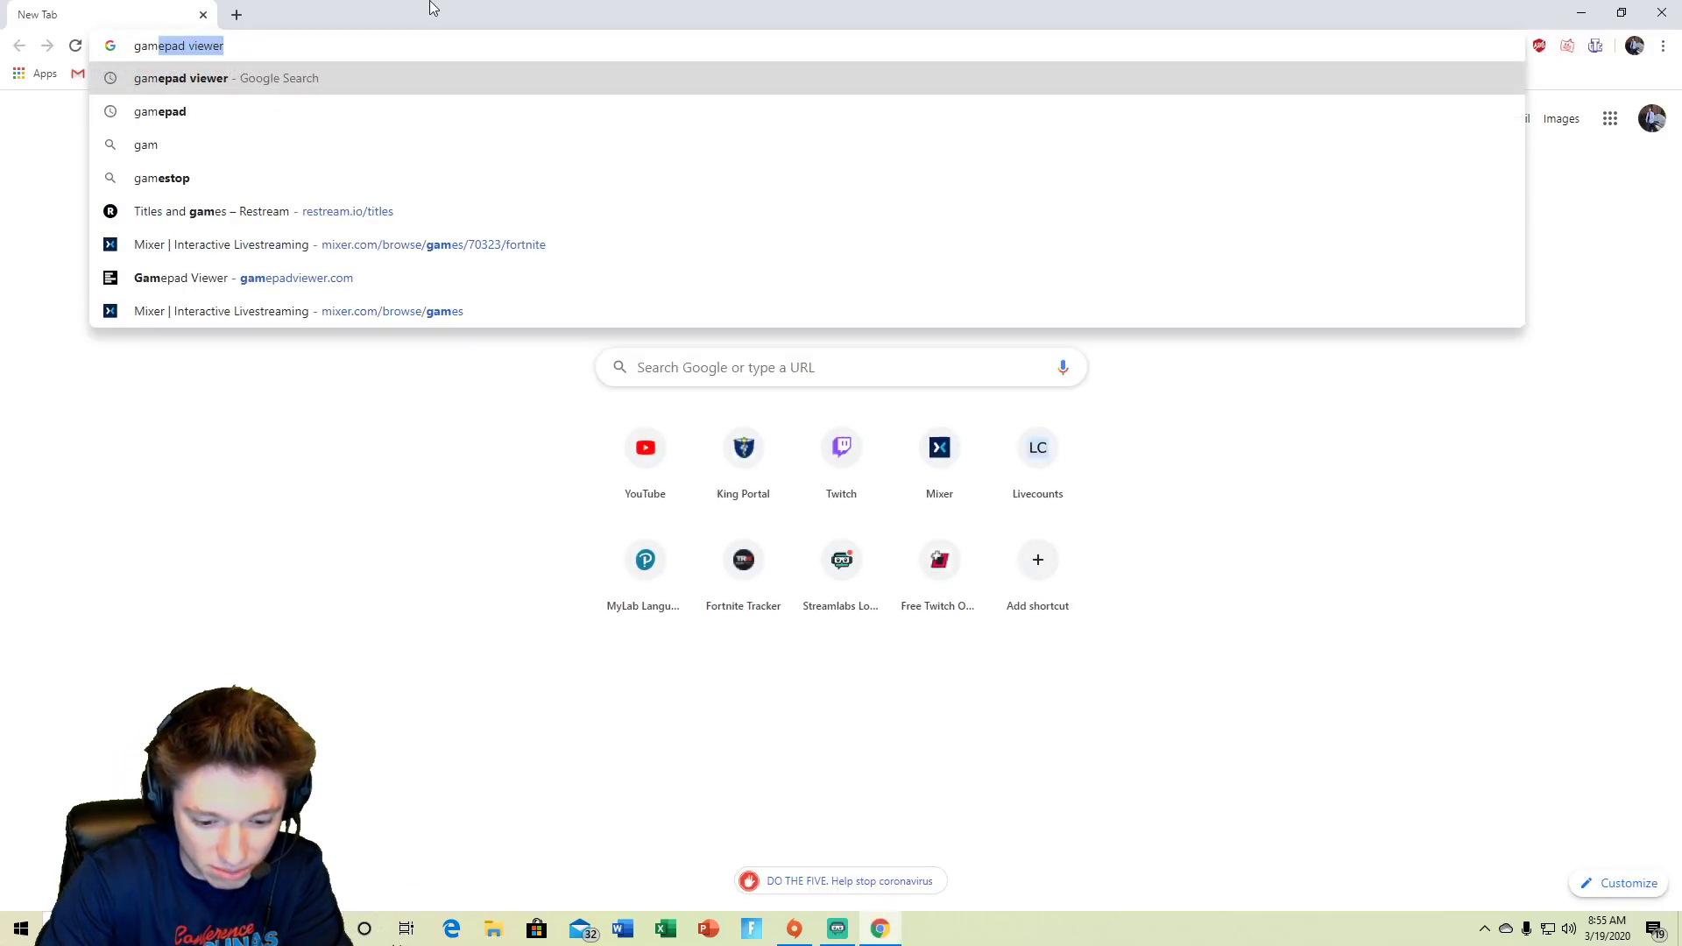
{"action": "type", "text": "e"}
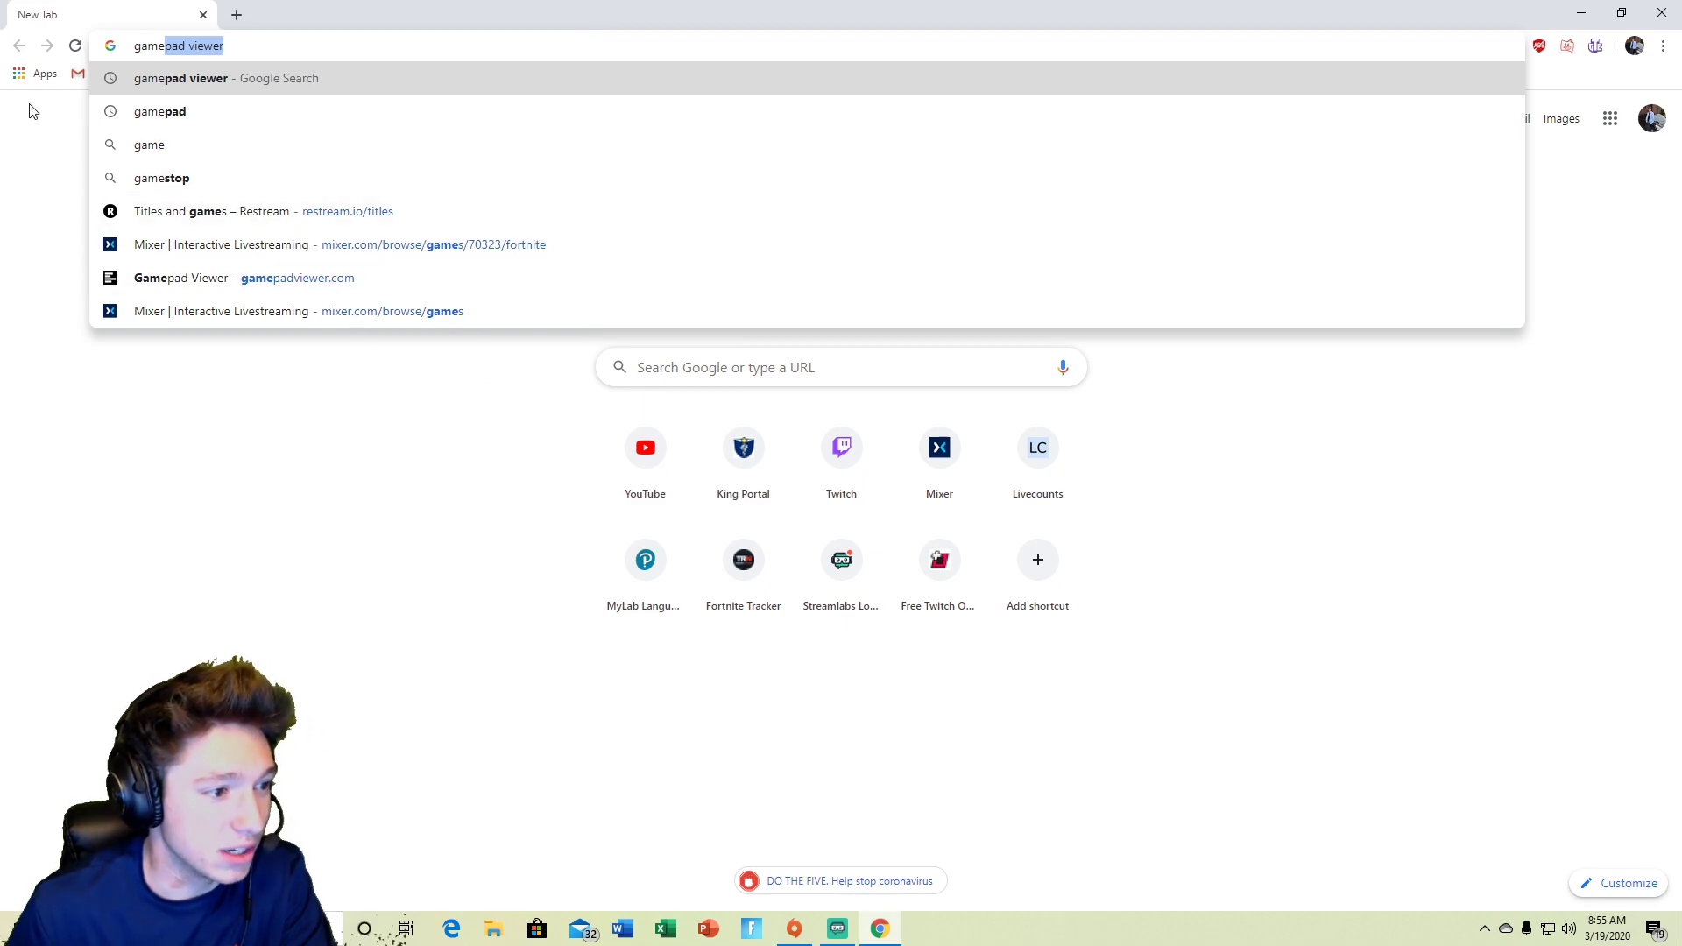
{"action": "left_click", "coordinate": [219, 78]}
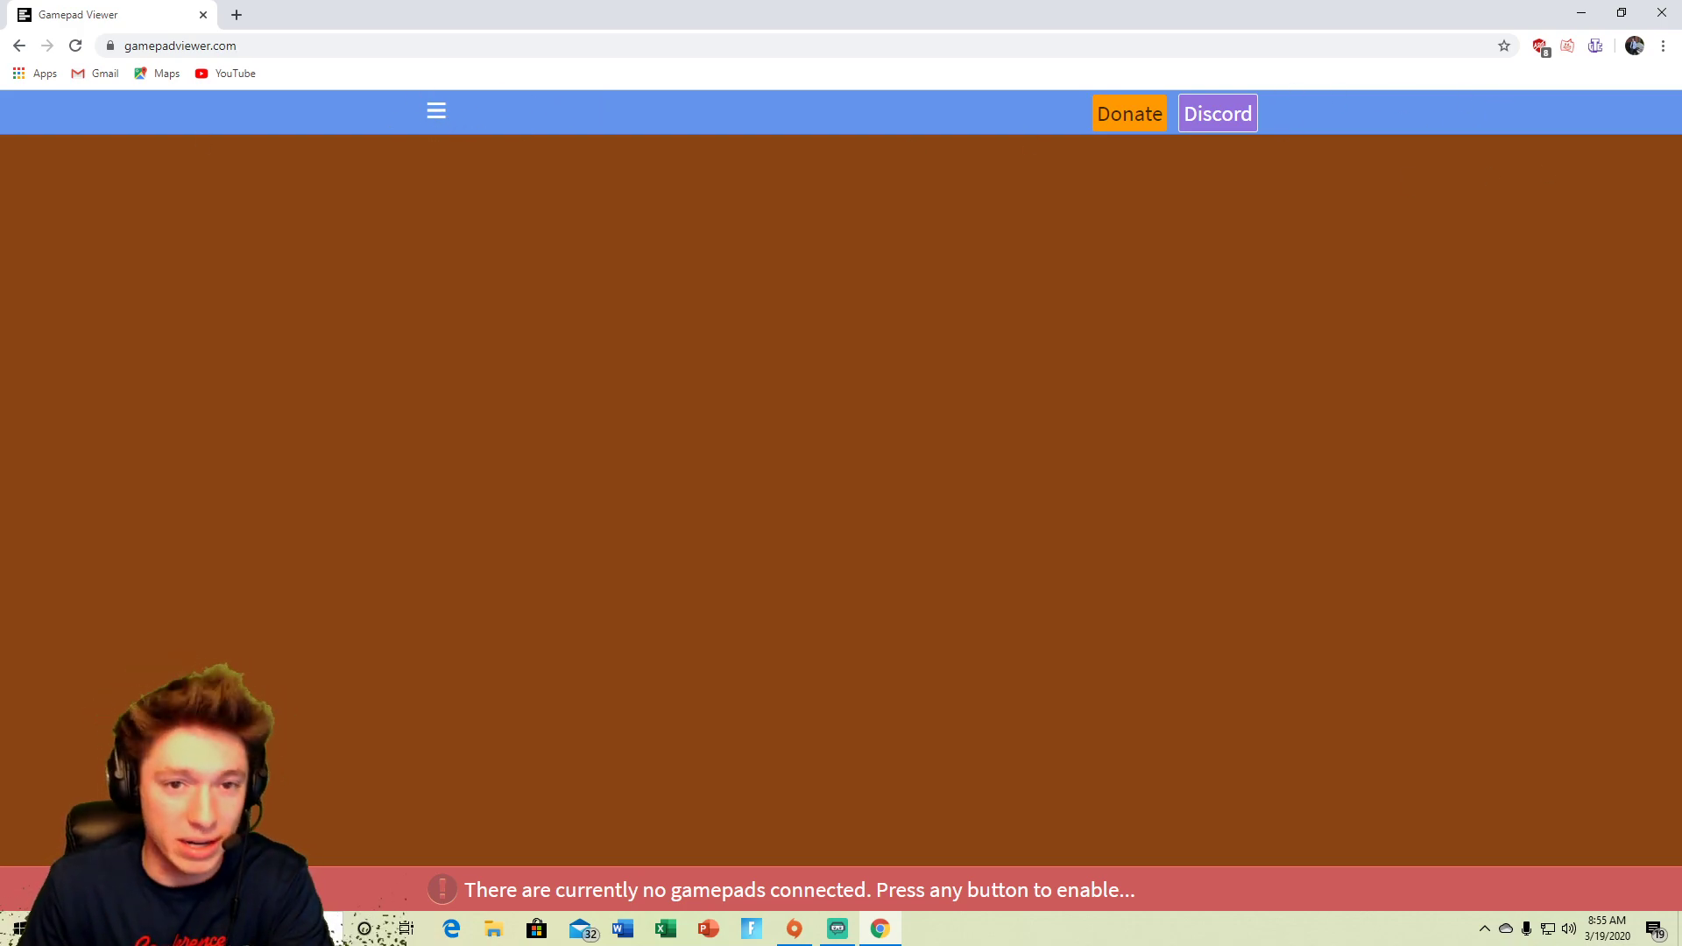
{"action": "left_click", "coordinate": [436, 112]}
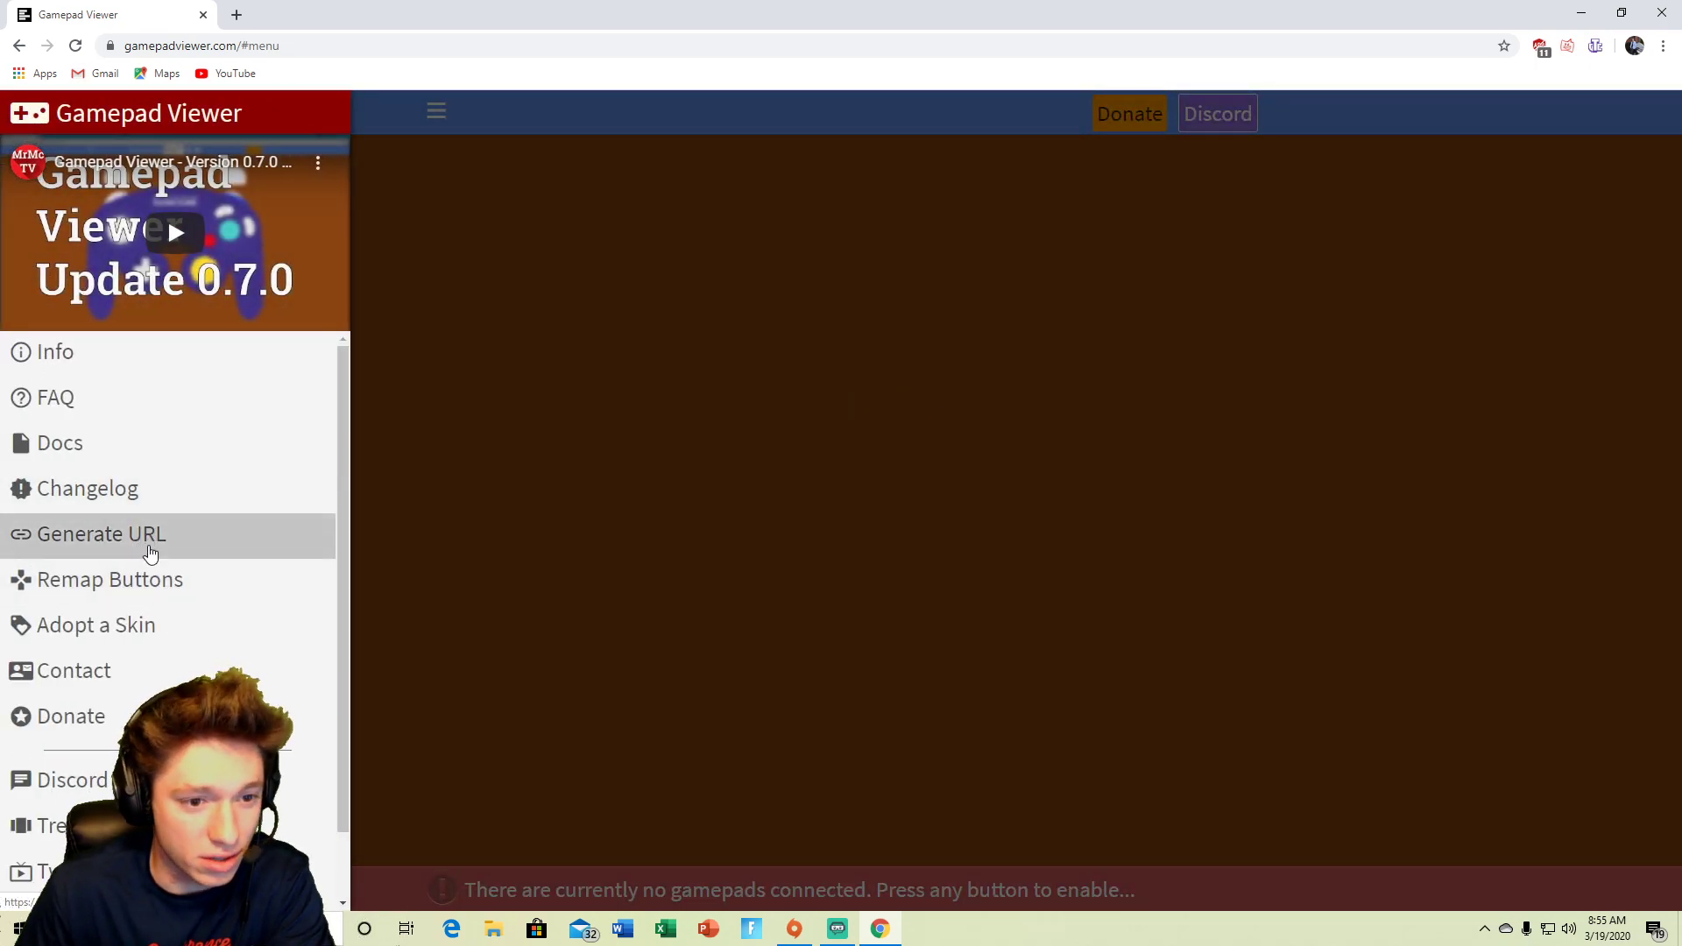
{"action": "left_click", "coordinate": [134, 545]}
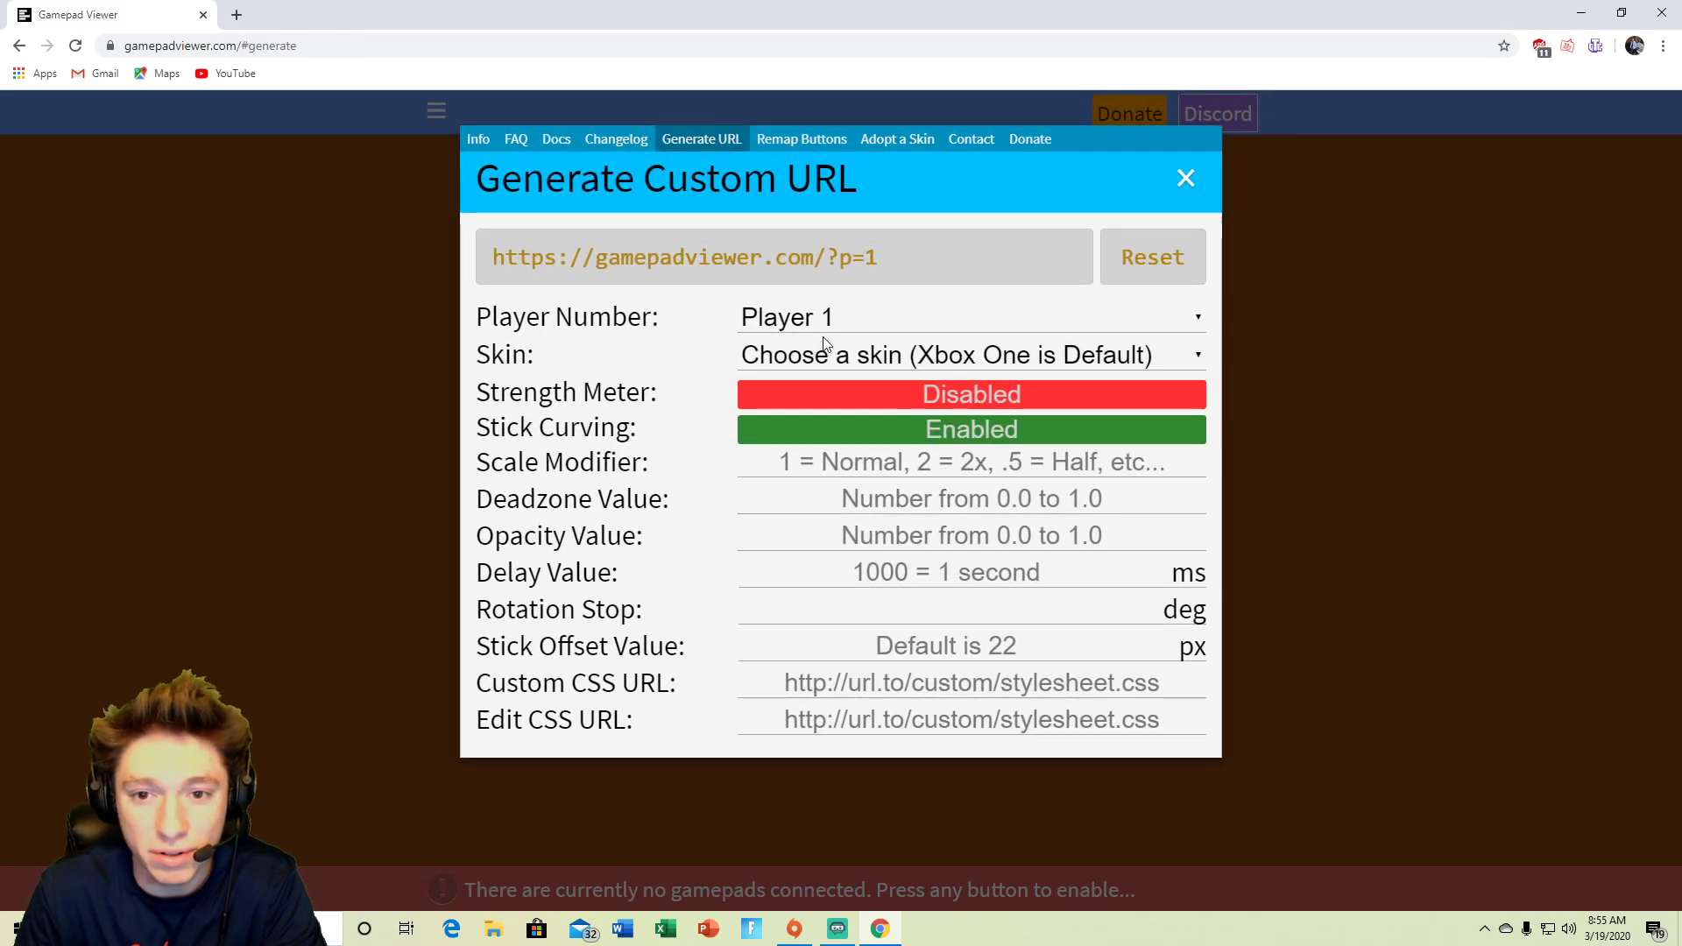
{"action": "left_click", "coordinate": [937, 359]}
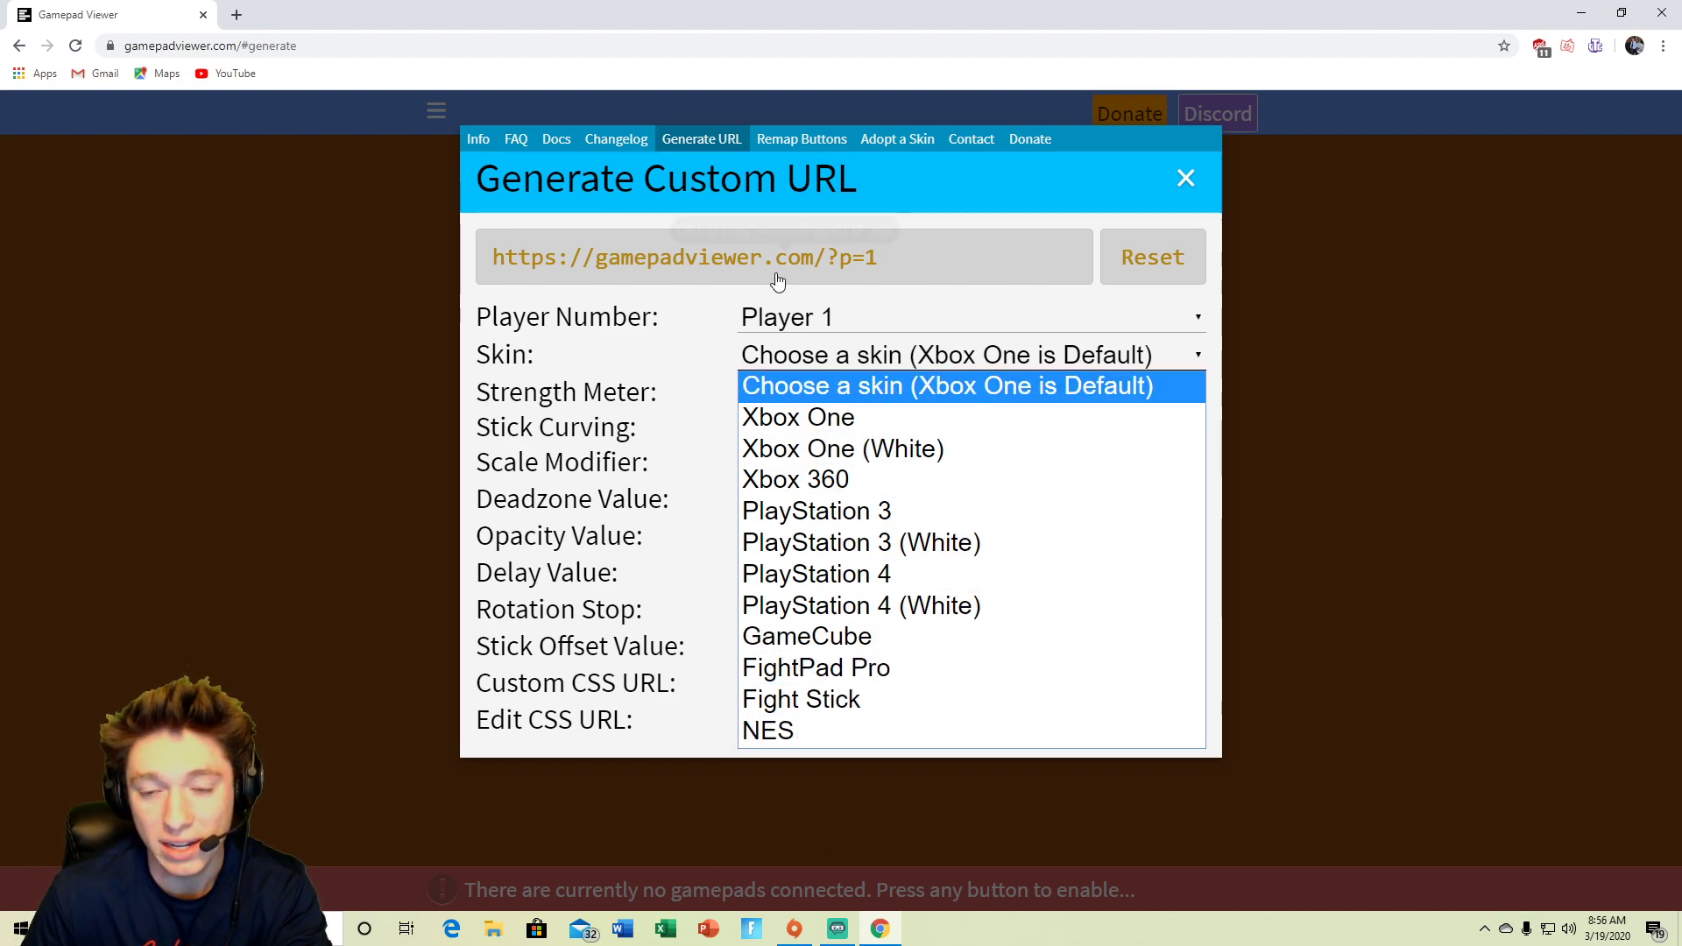
{"action": "left_click", "coordinate": [947, 269]}
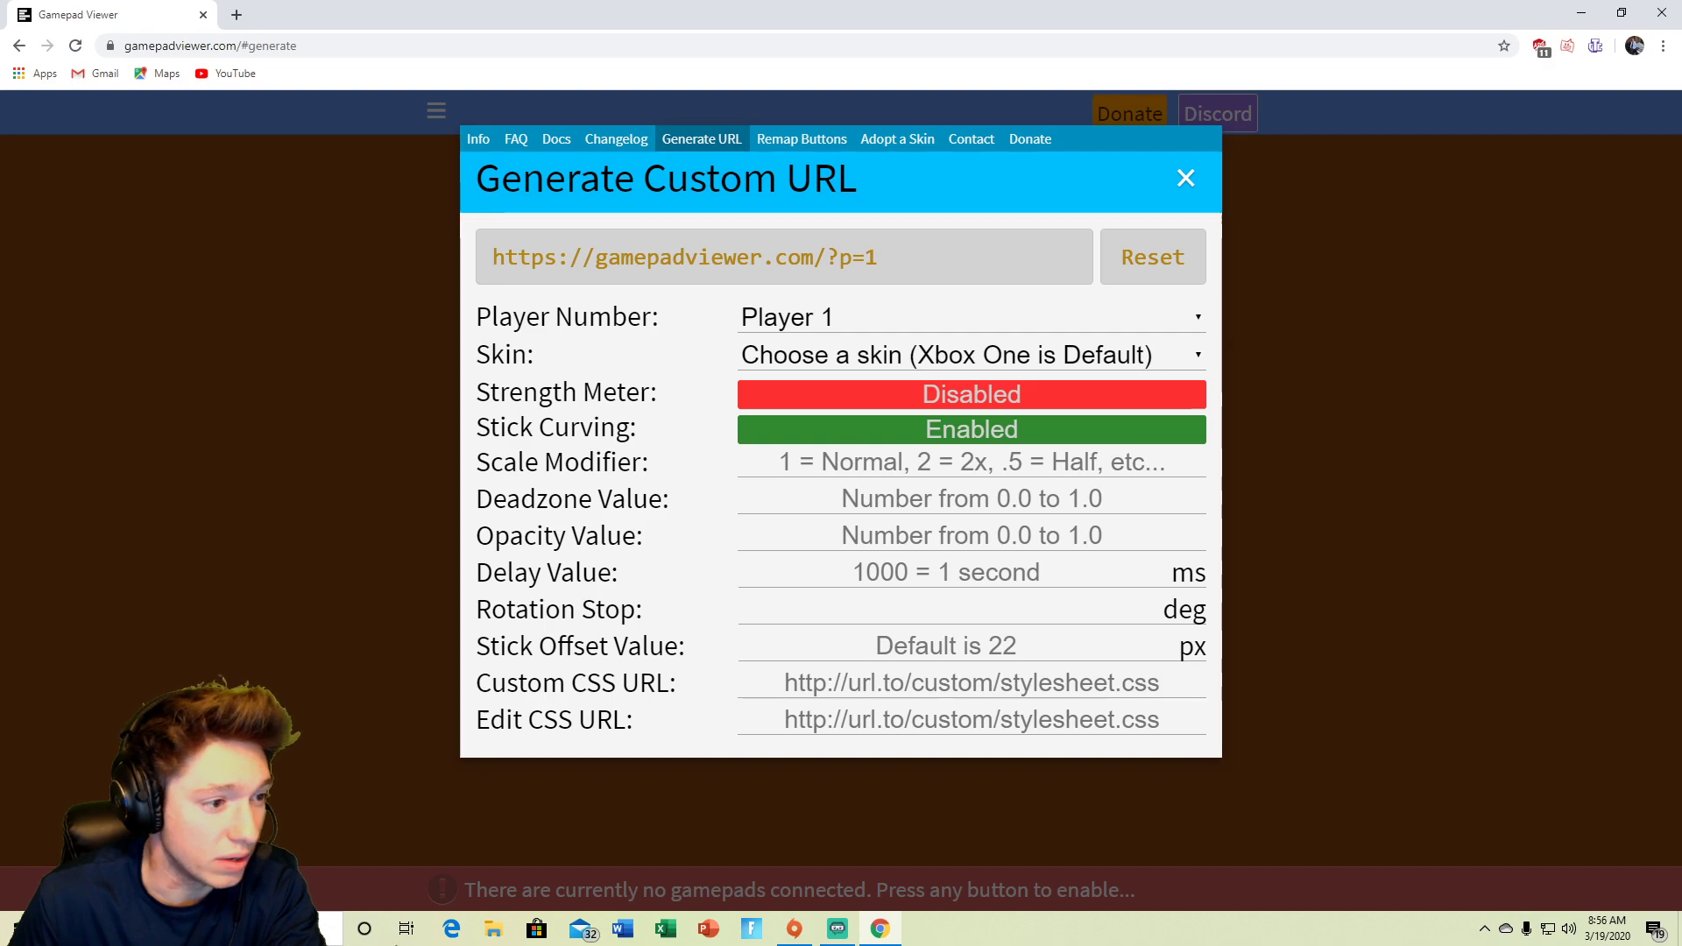
{"action": "left_click", "coordinate": [1185, 179]}
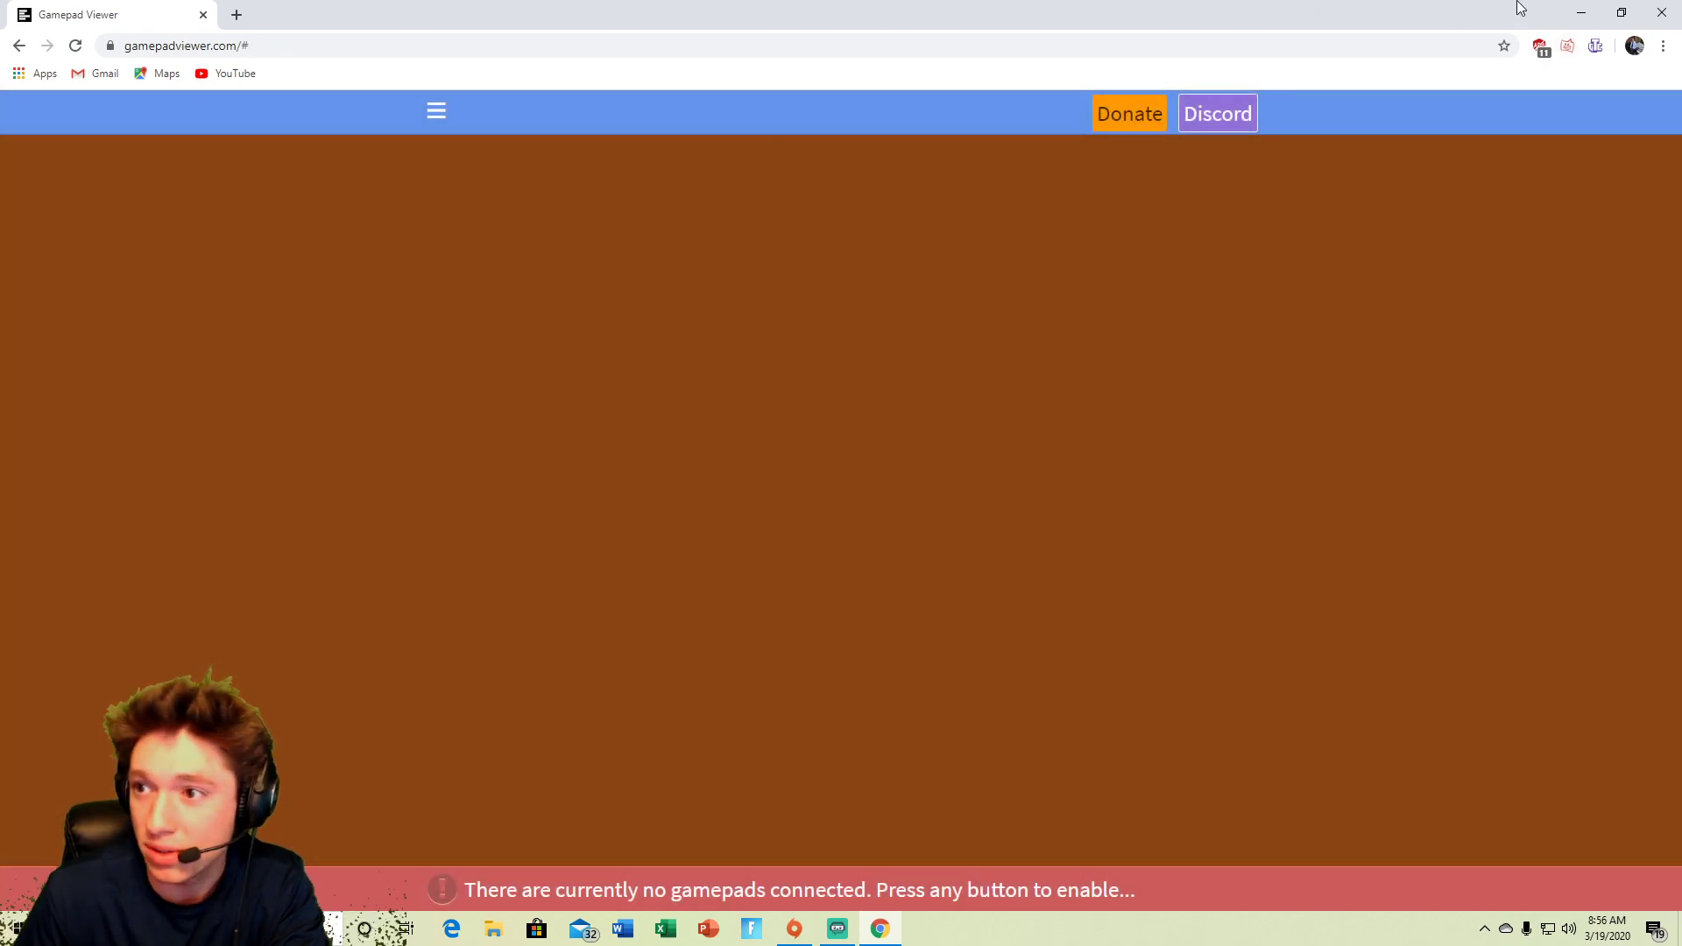
Close Chrome and bring Streamlabs OBS back up maximized
{"action": "left_click", "coordinate": [1662, 12]}
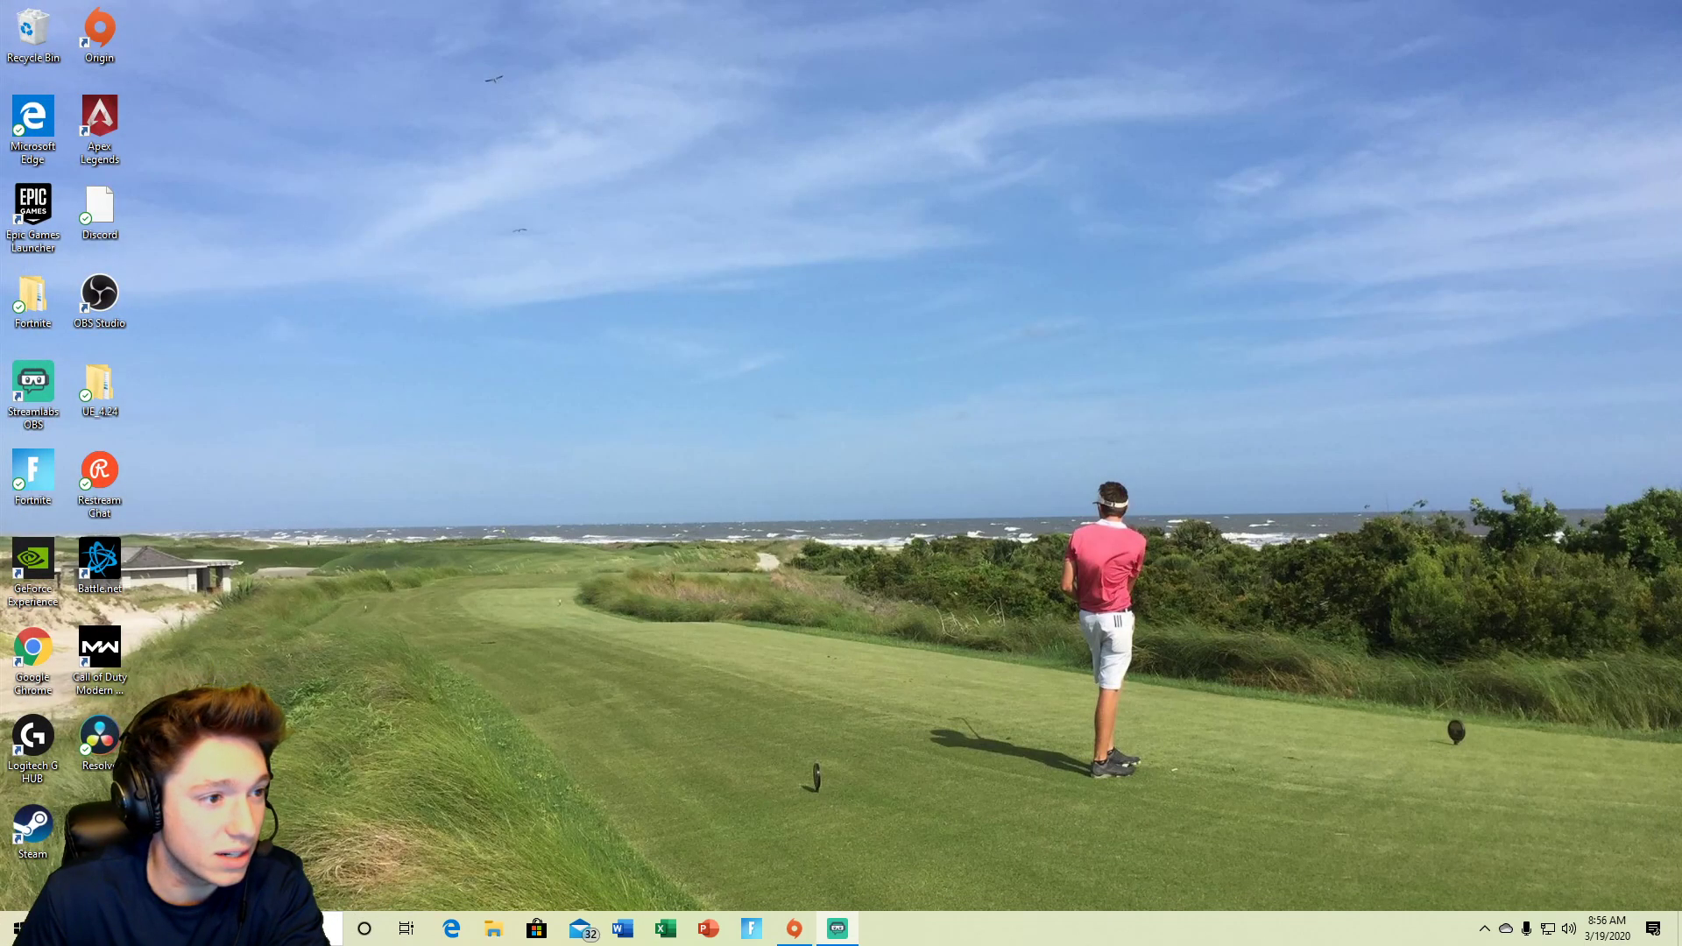
{"action": "left_click", "coordinate": [837, 928]}
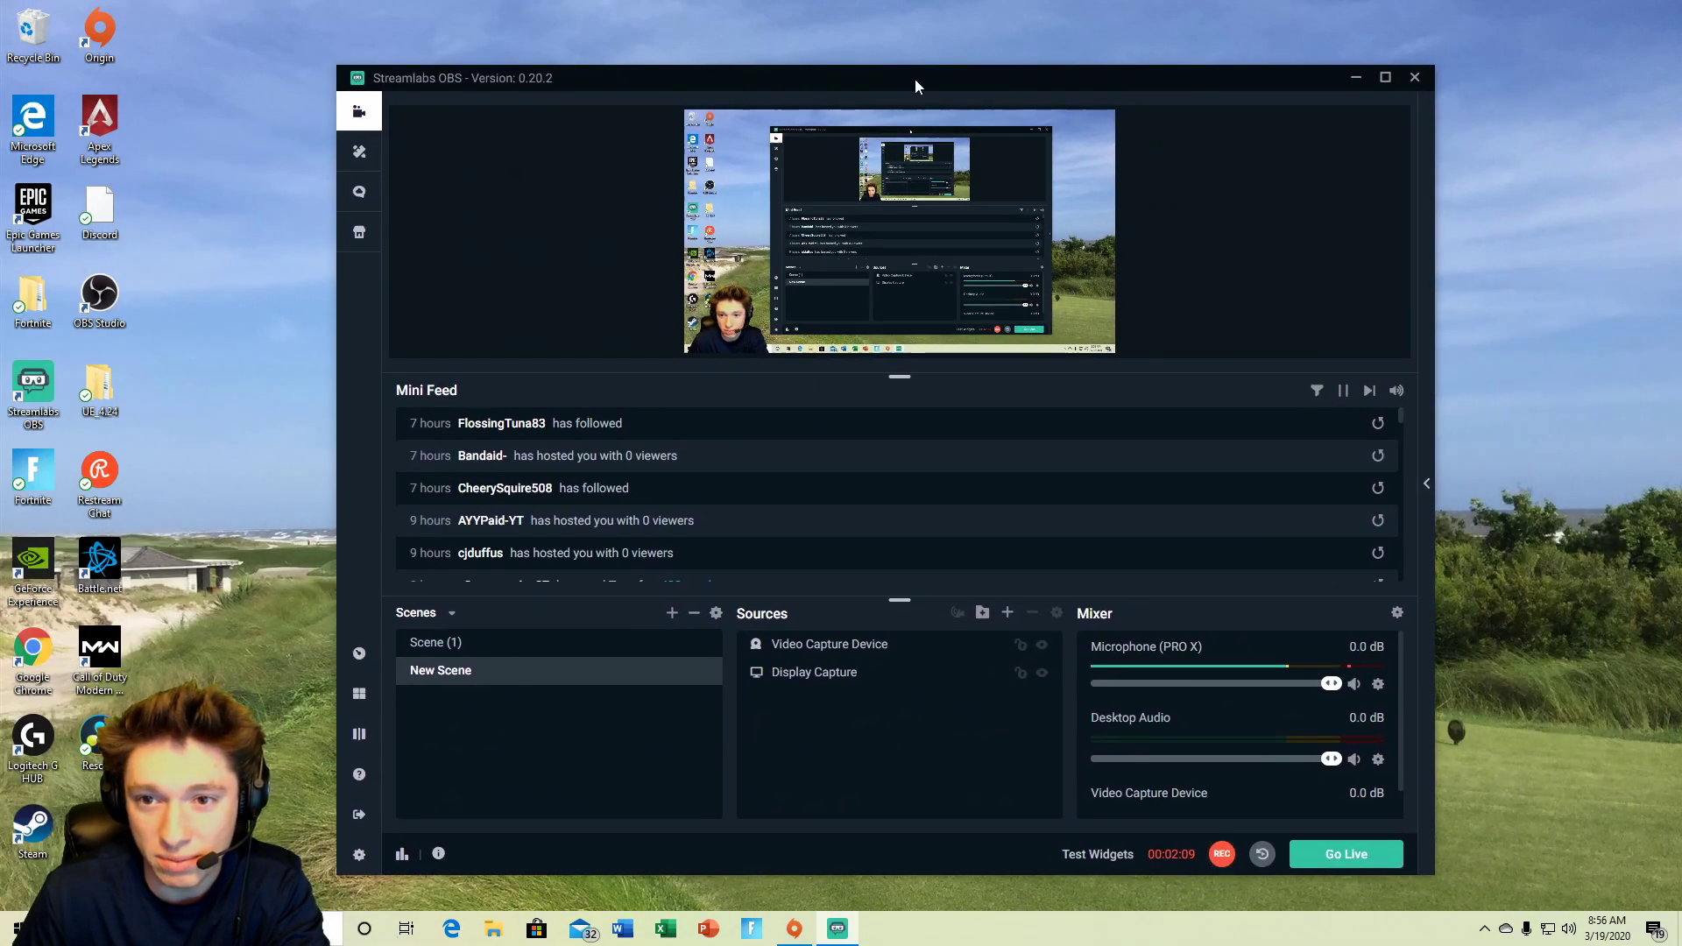
{"action": "left_click", "coordinate": [1383, 84]}
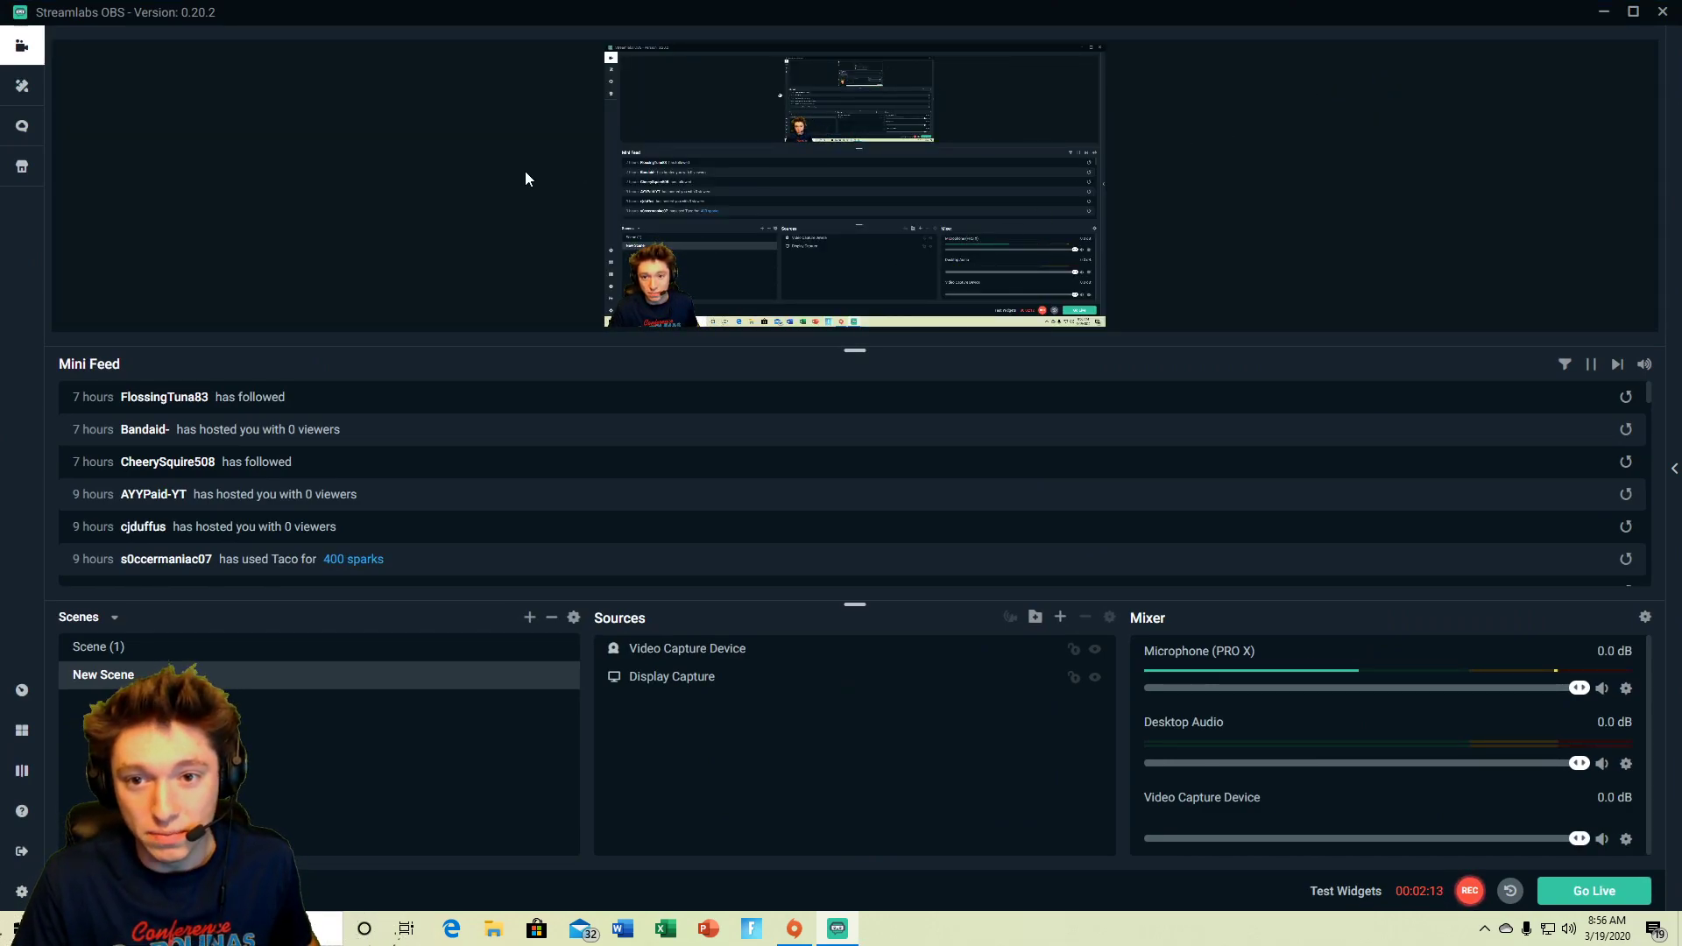
Add a new Browser Source named 'controller vid' to the scene
{"action": "left_click", "coordinate": [1060, 617]}
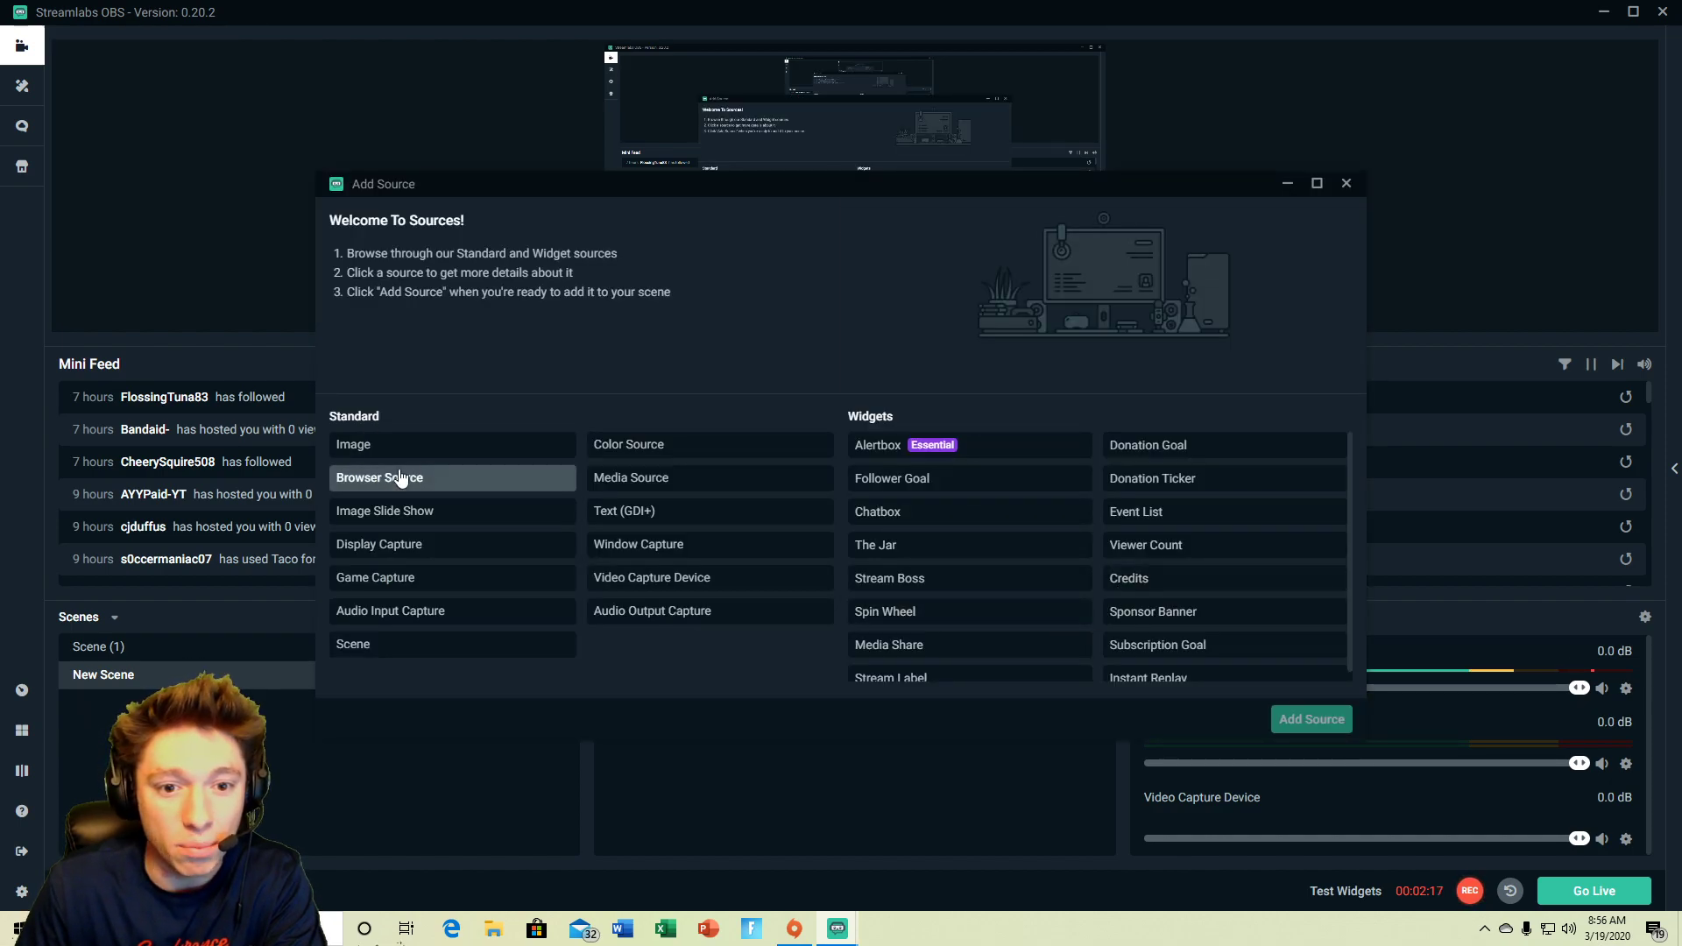
{"action": "left_click", "coordinate": [402, 478]}
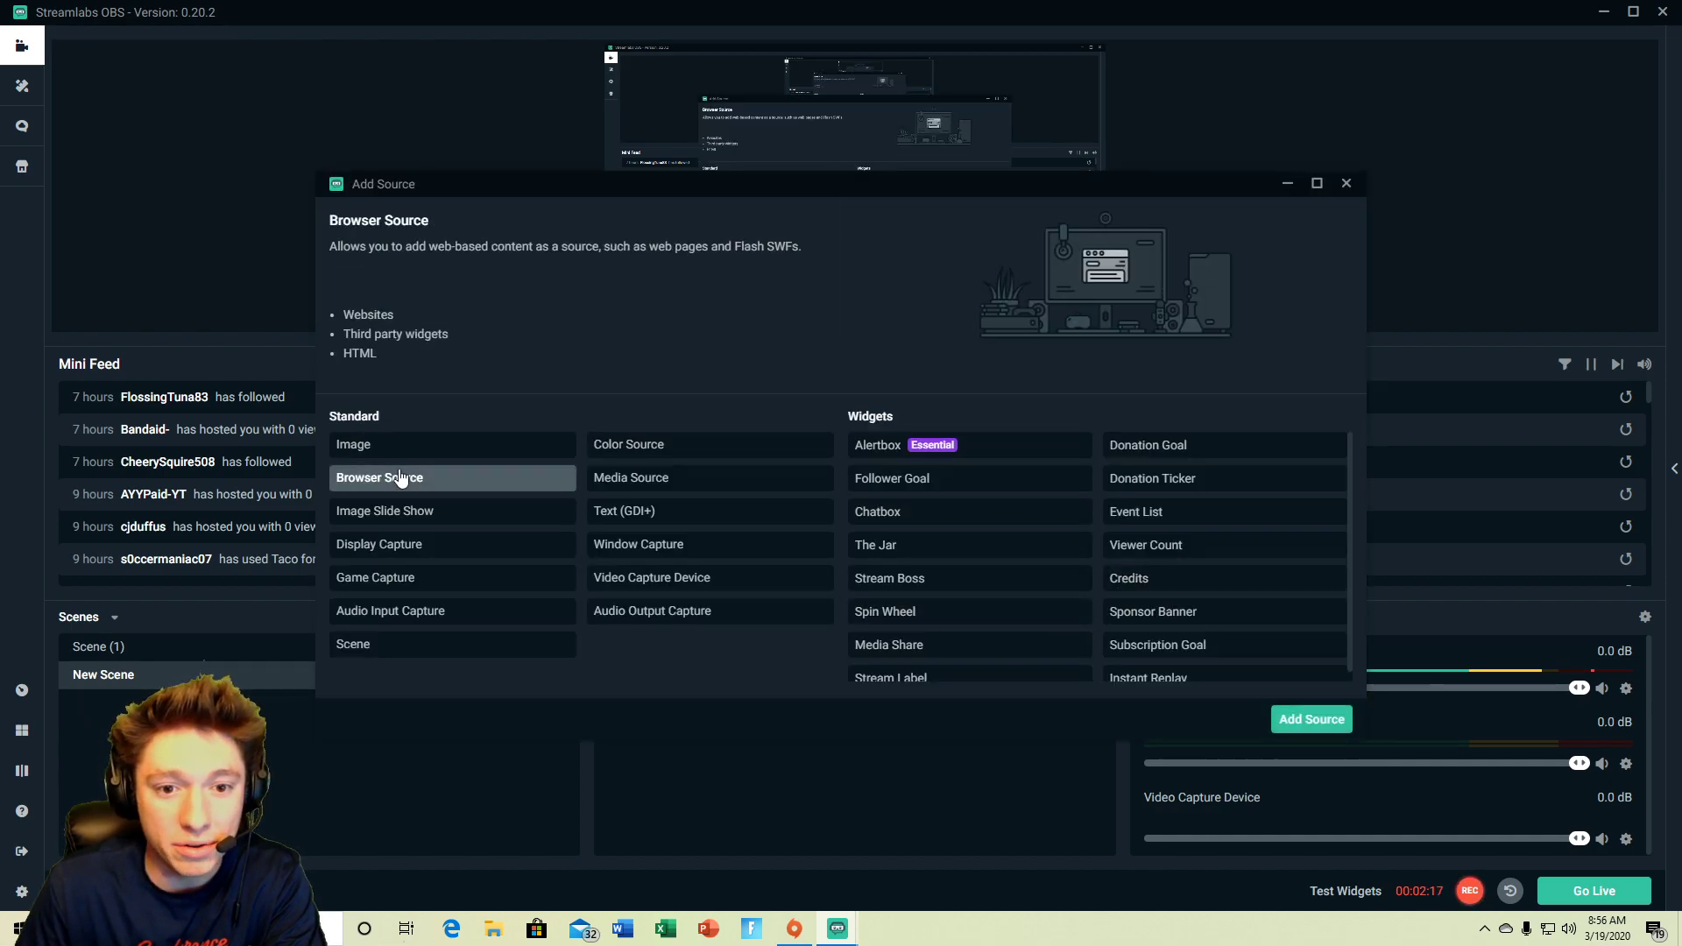
{"action": "left_click", "coordinate": [1310, 721]}
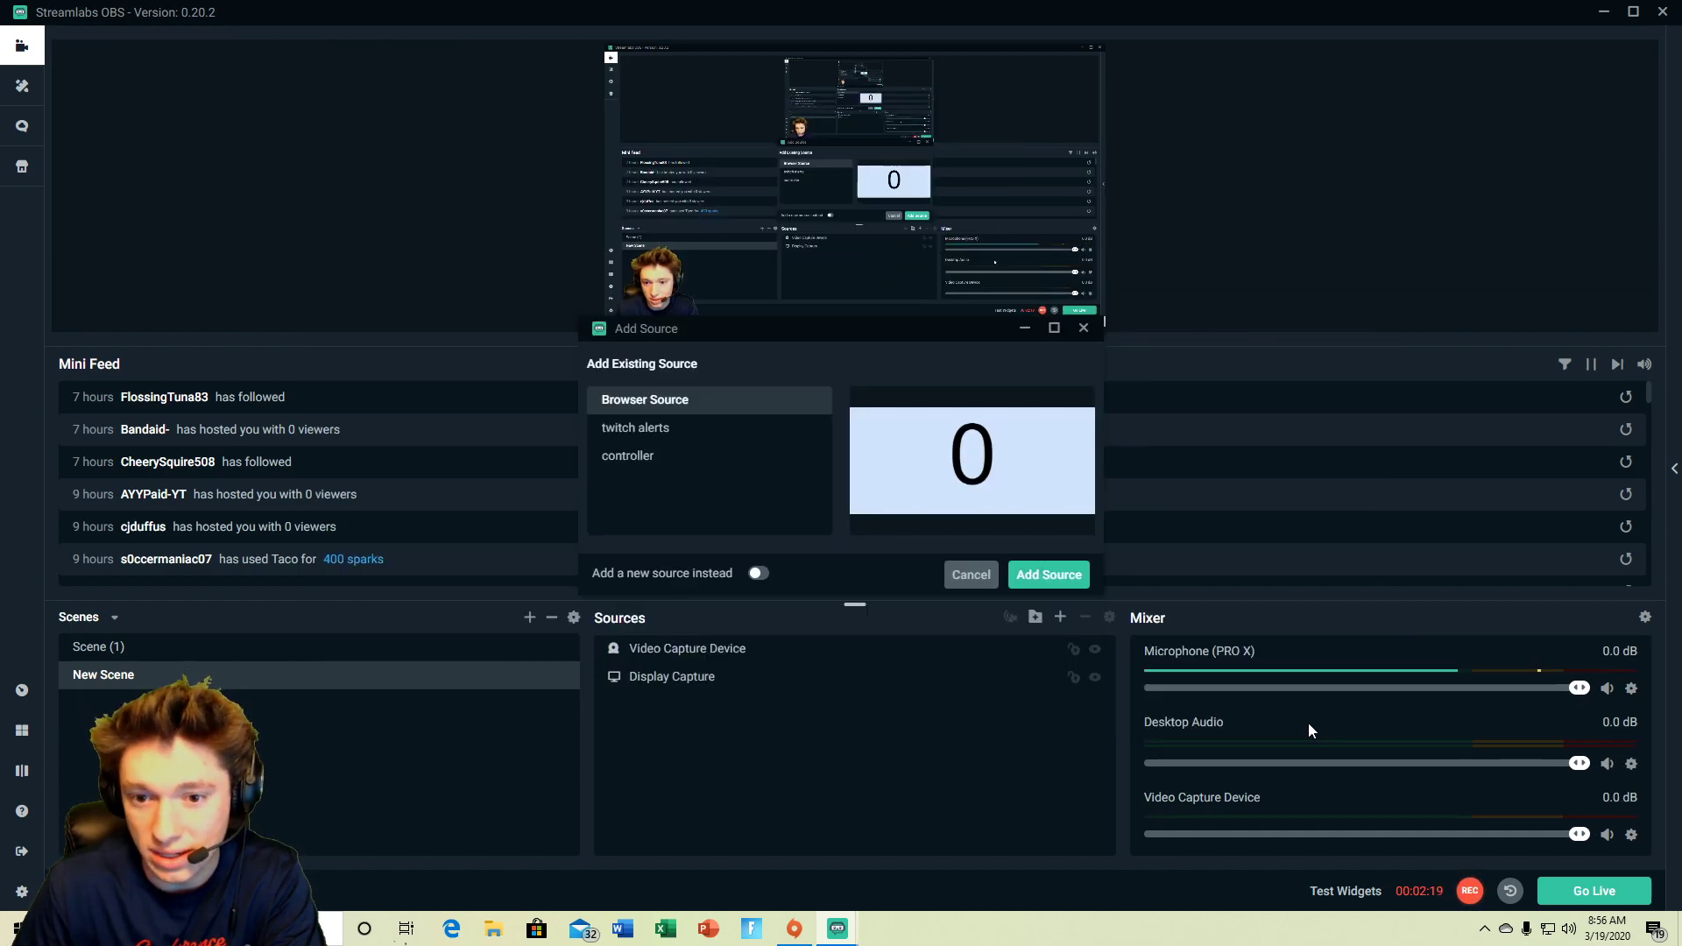
{"action": "left_click", "coordinate": [758, 574]}
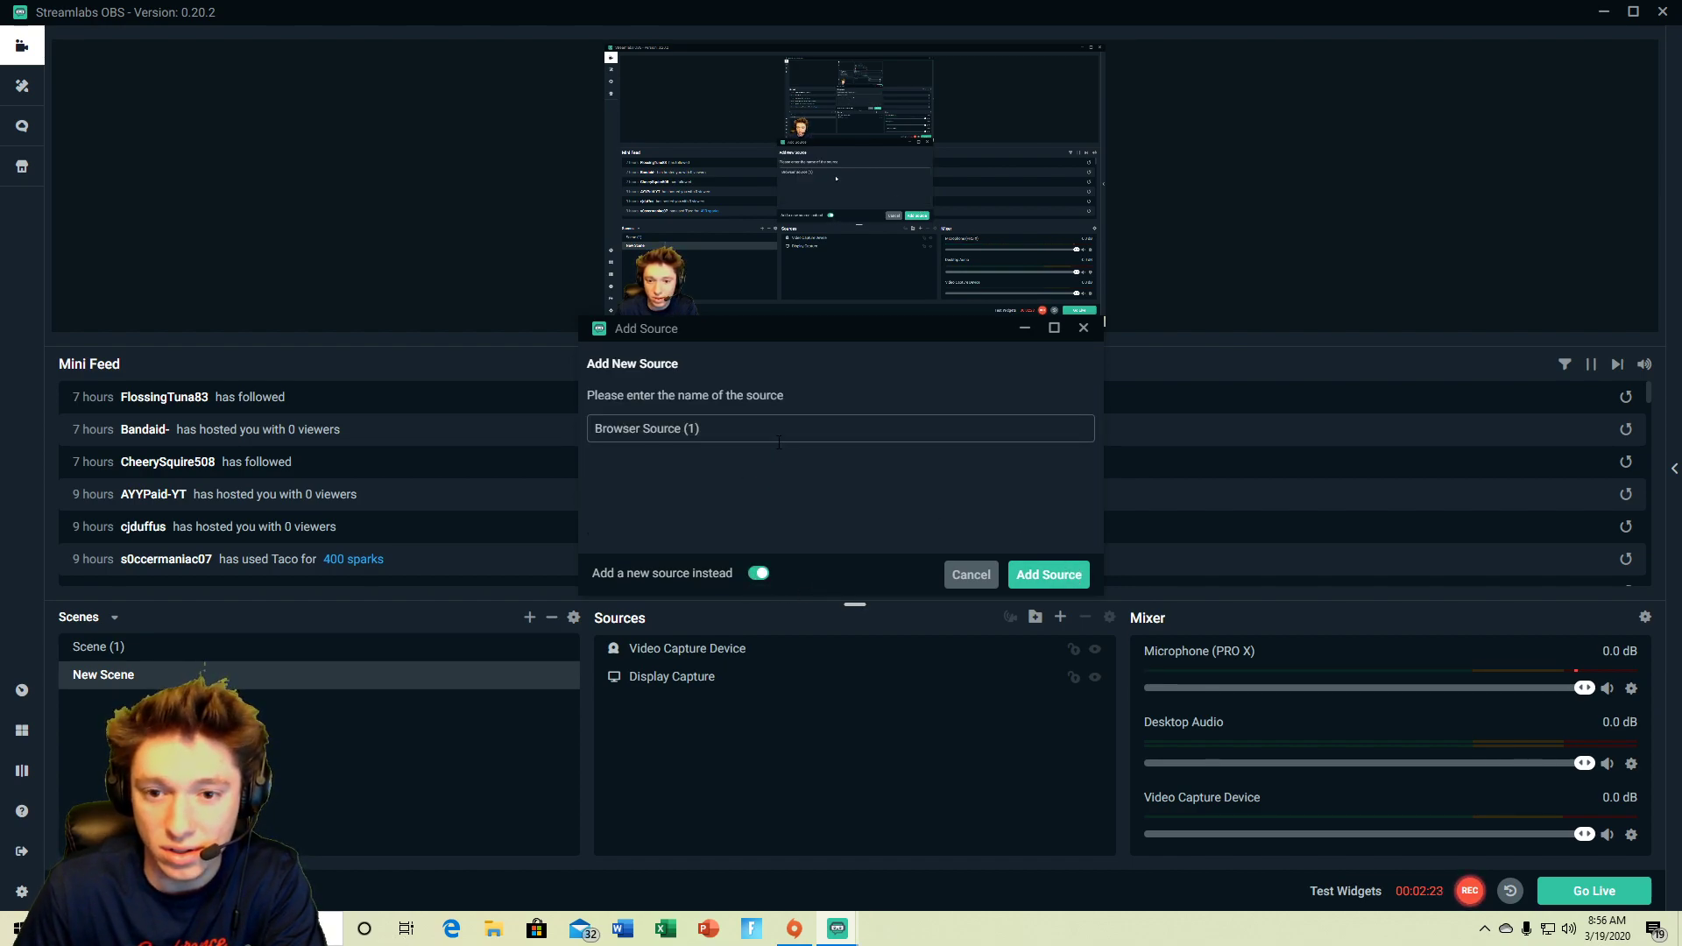
{"action": "key", "text": "ctrl+a"}
{"action": "key", "text": "BackSpace"}
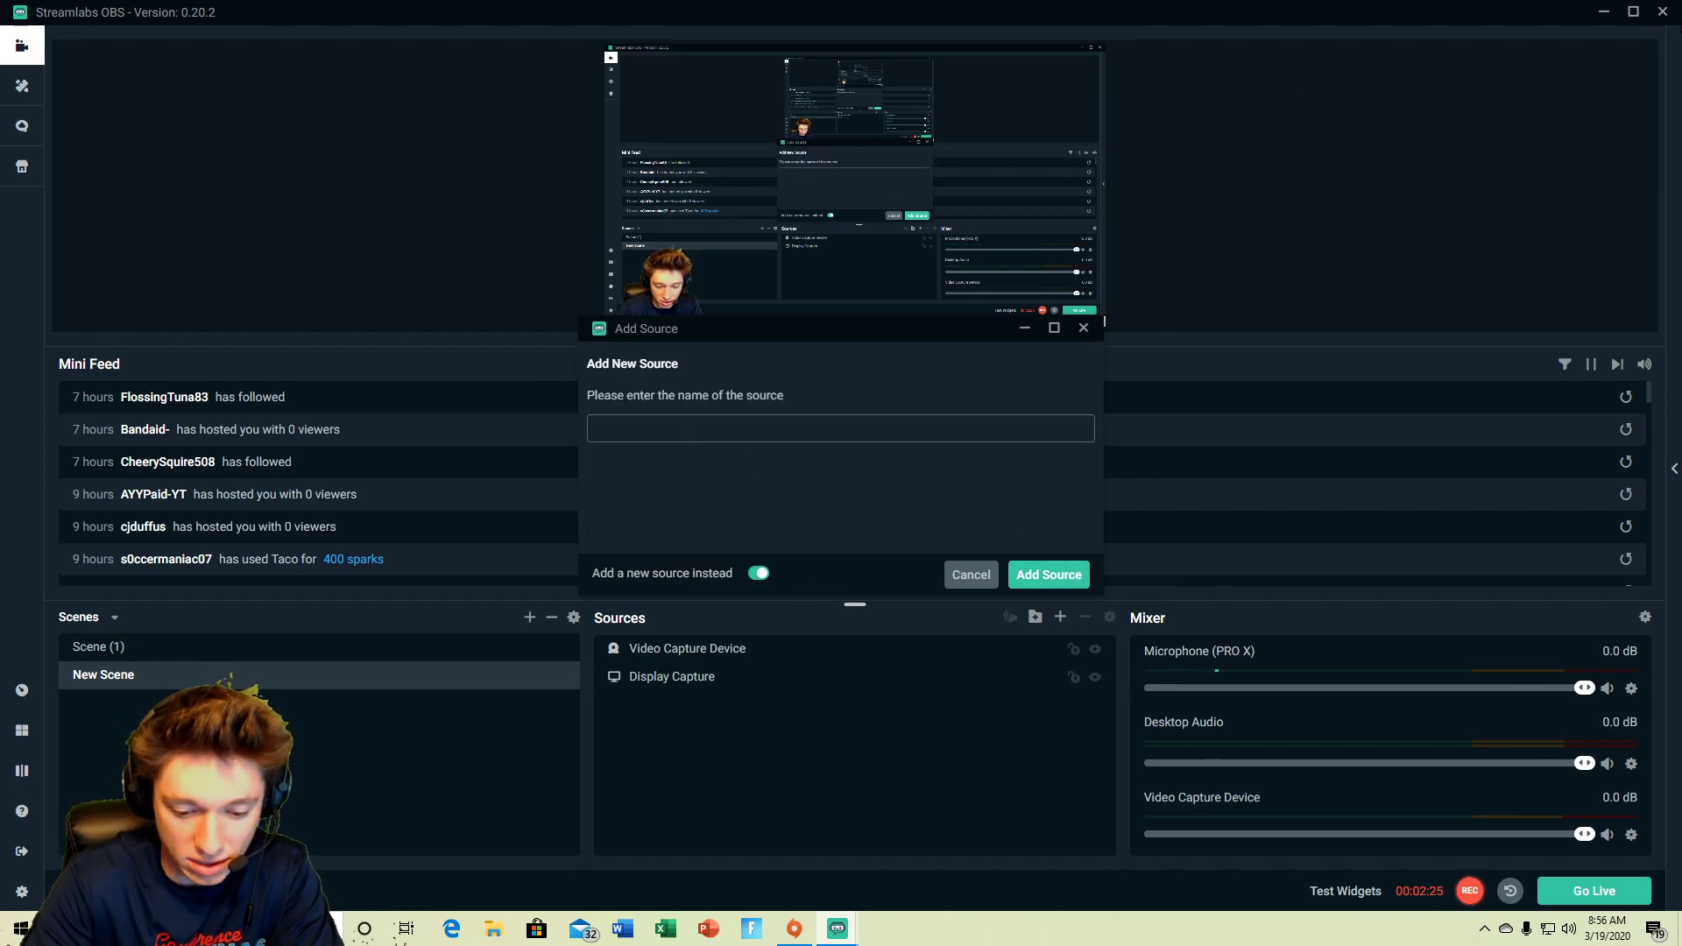
{"action": "type", "text": "controller vi"}
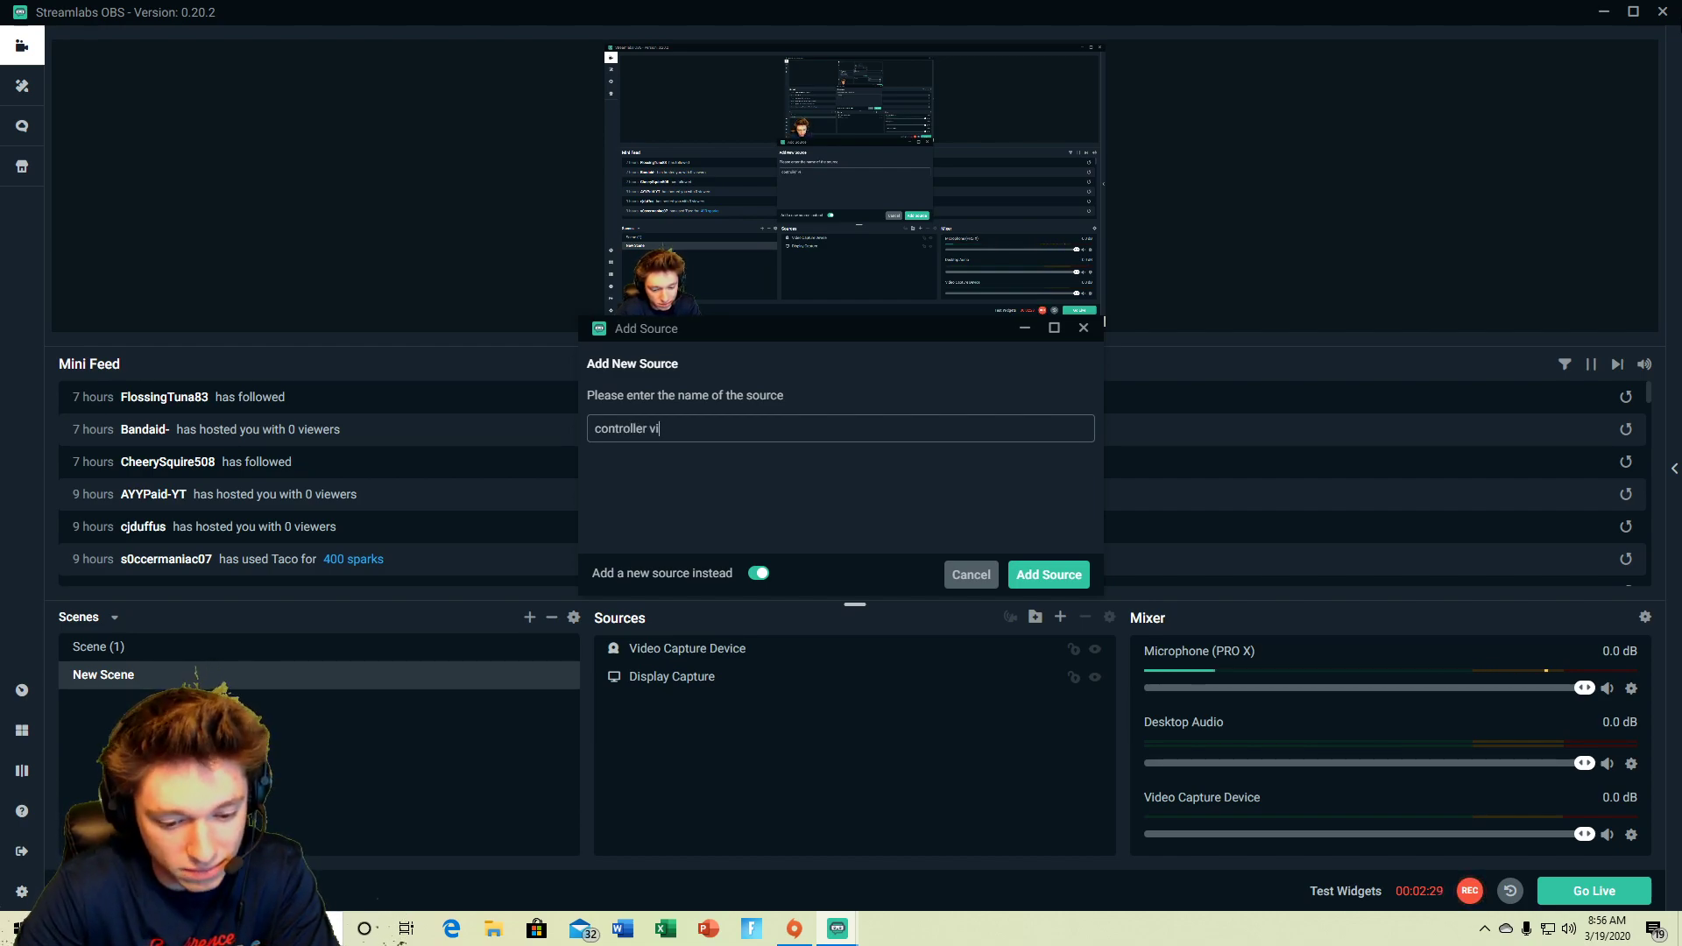
{"action": "type", "text": "d"}
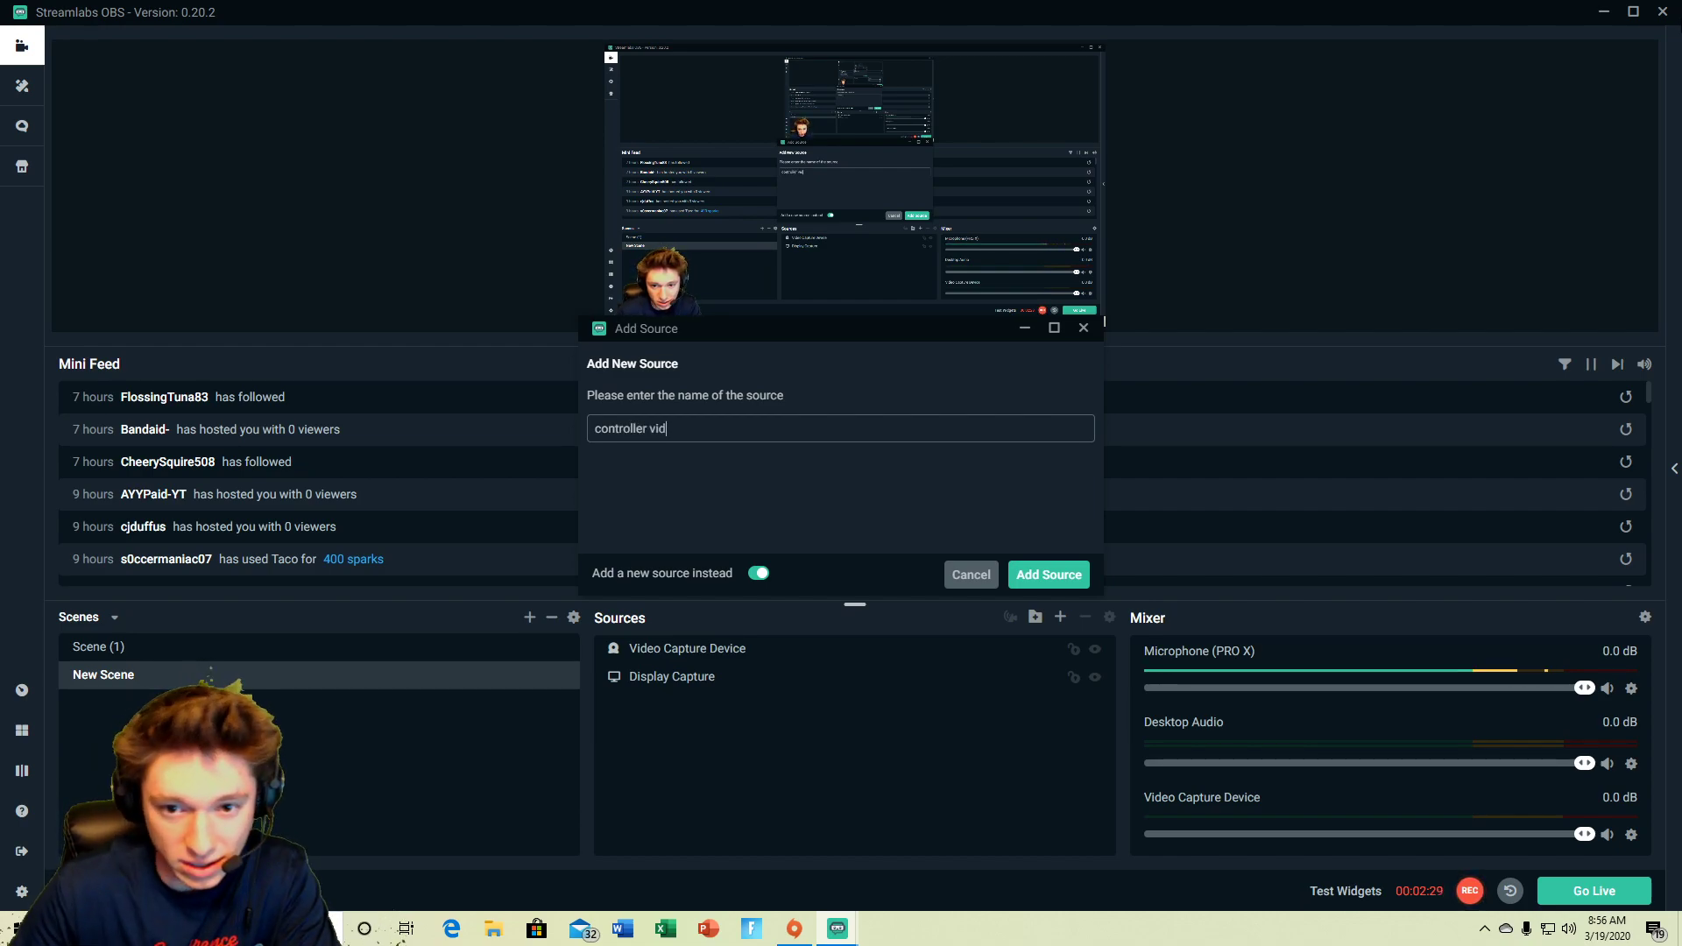
{"action": "left_click", "coordinate": [1050, 577]}
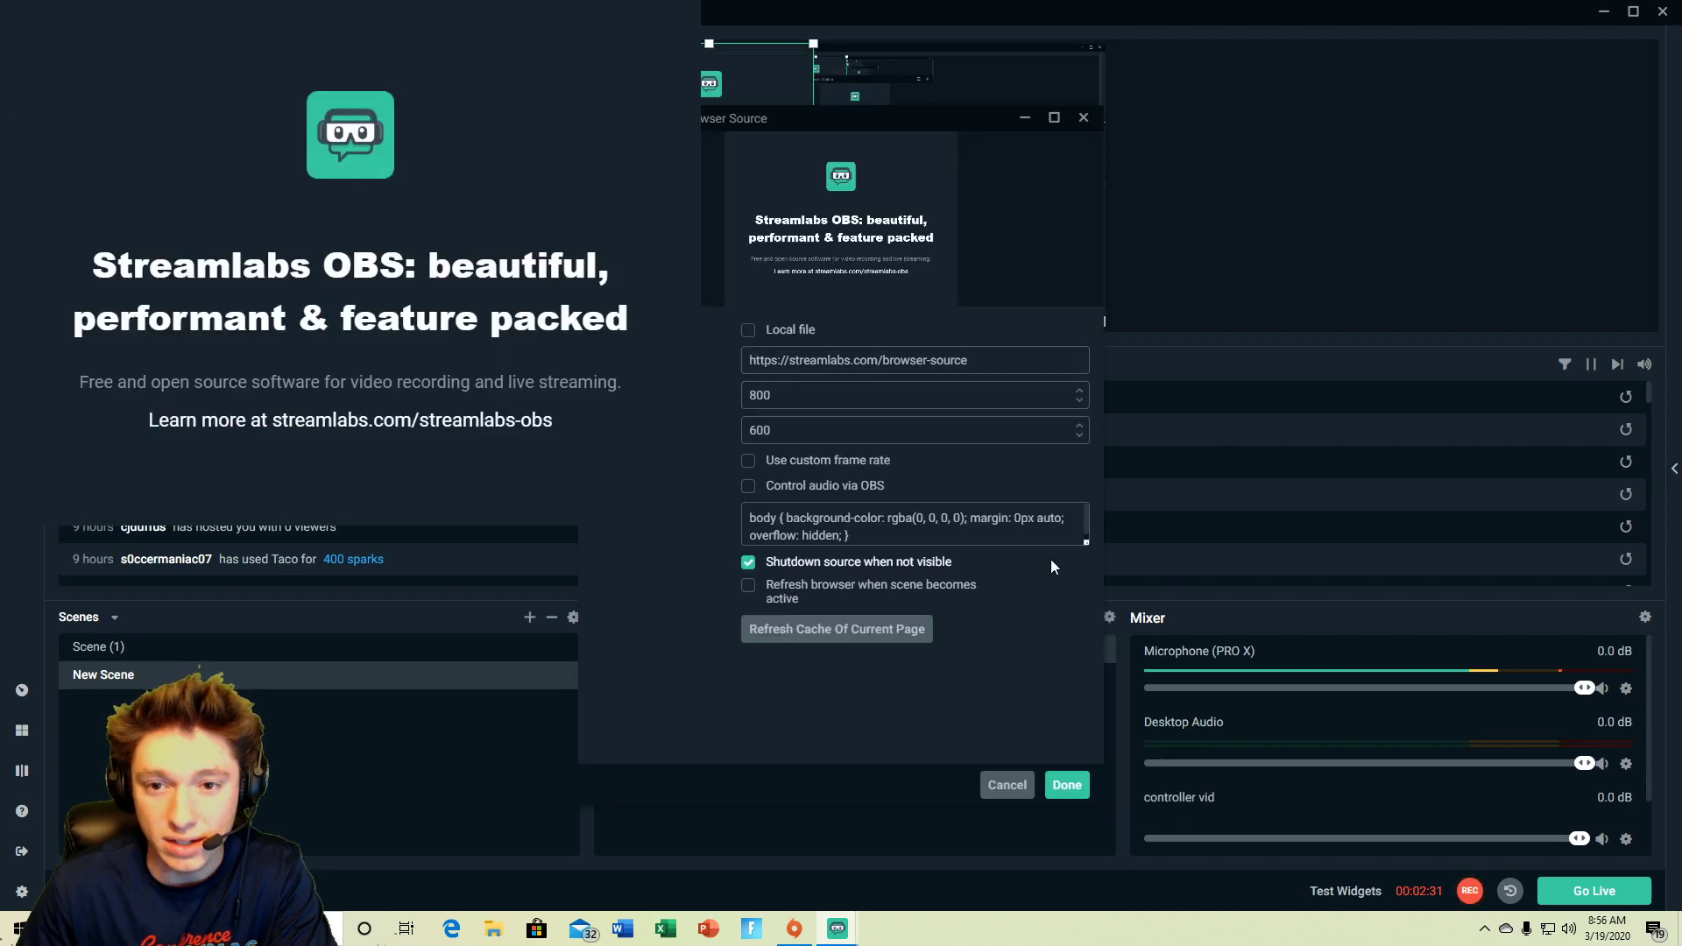
{"action": "triple_click", "coordinate": [994, 363]}
{"action": "key", "text": "BackSpace"}
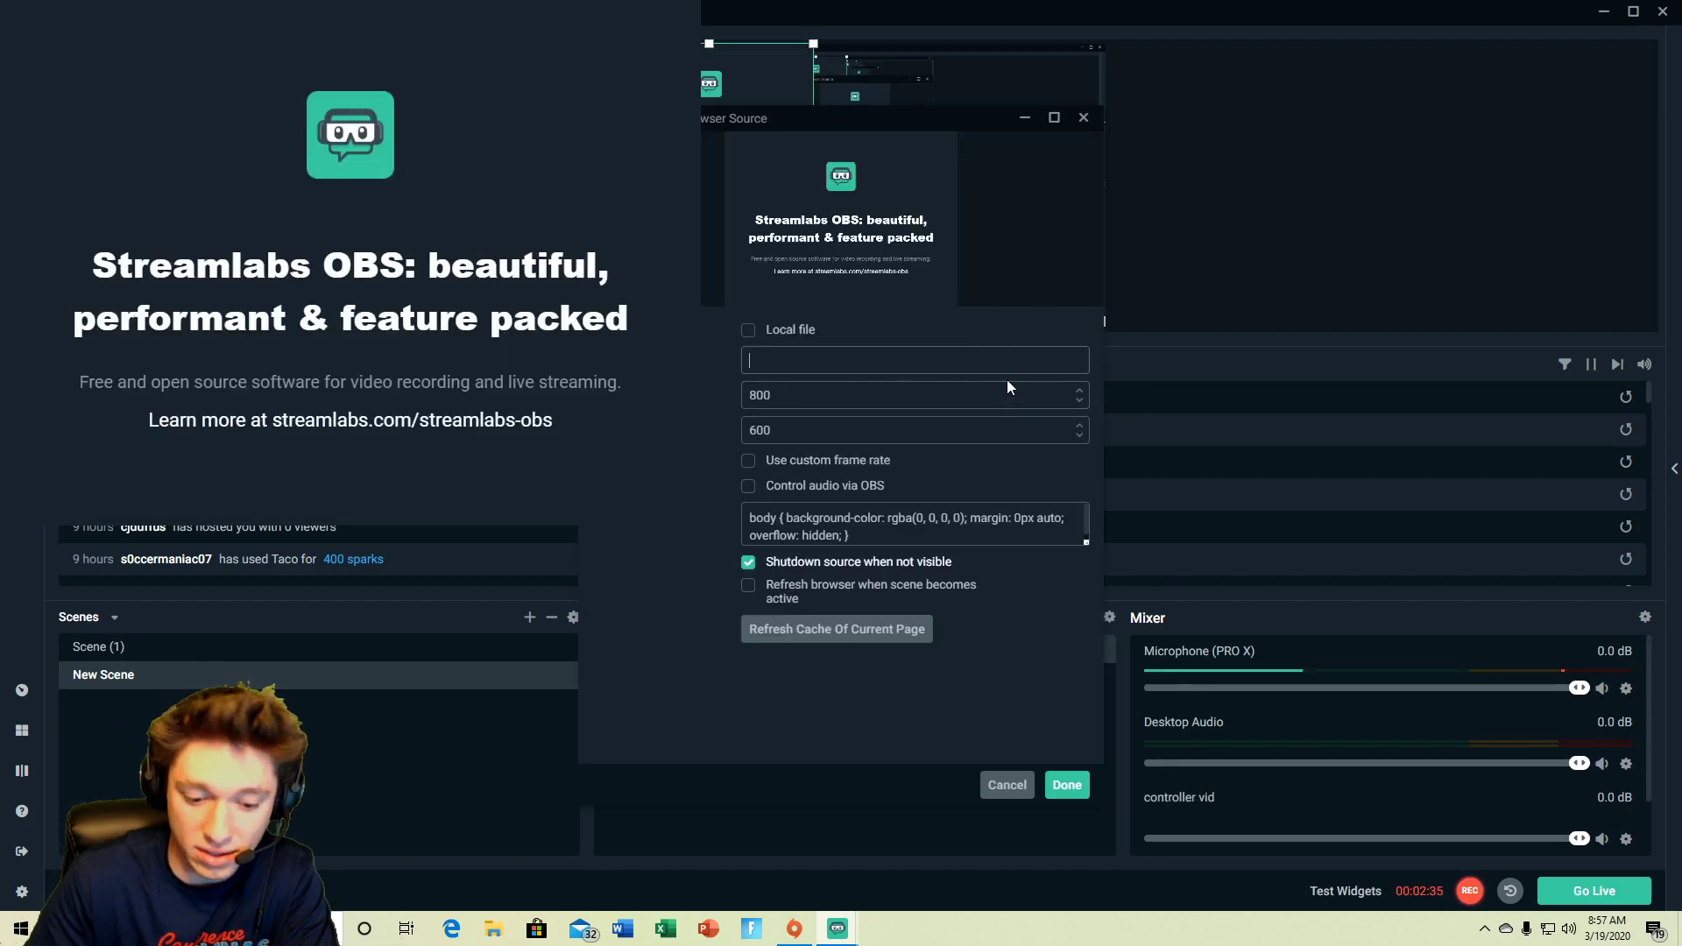
{"action": "type", "text": "https://gamepadviewer.com/?p=1"}
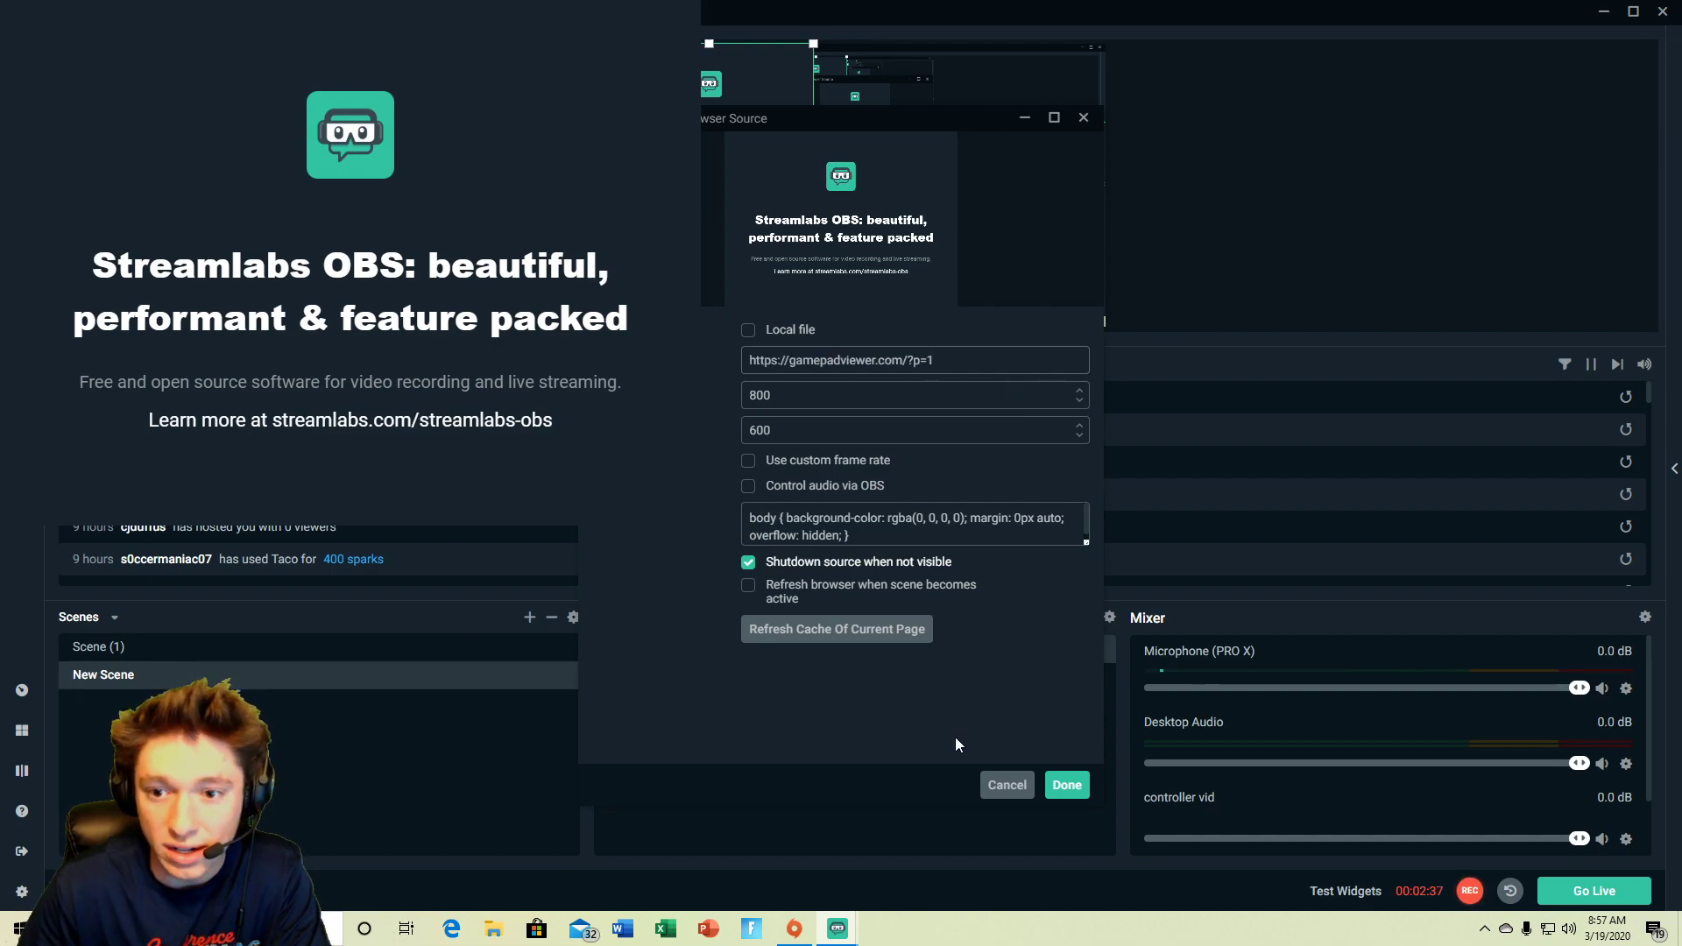
{"action": "left_click", "coordinate": [1065, 786]}
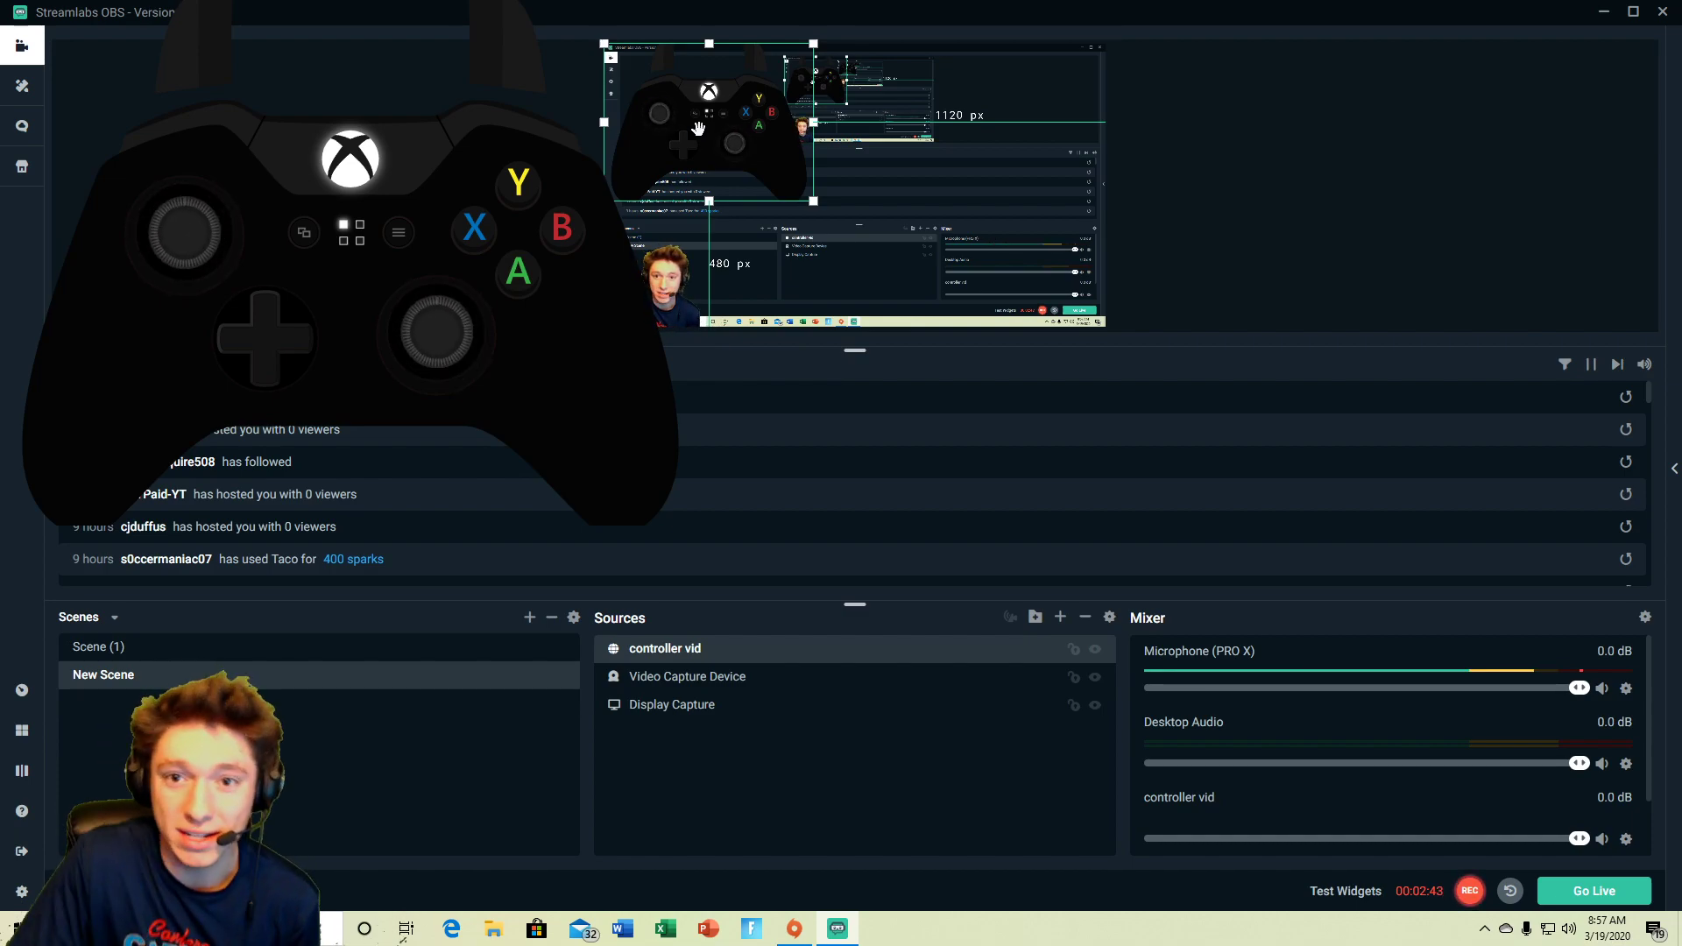
Select the controller vid overlay, shrink it, and drag it to the bottom centre of the preview
{"action": "left_click", "coordinate": [817, 203]}
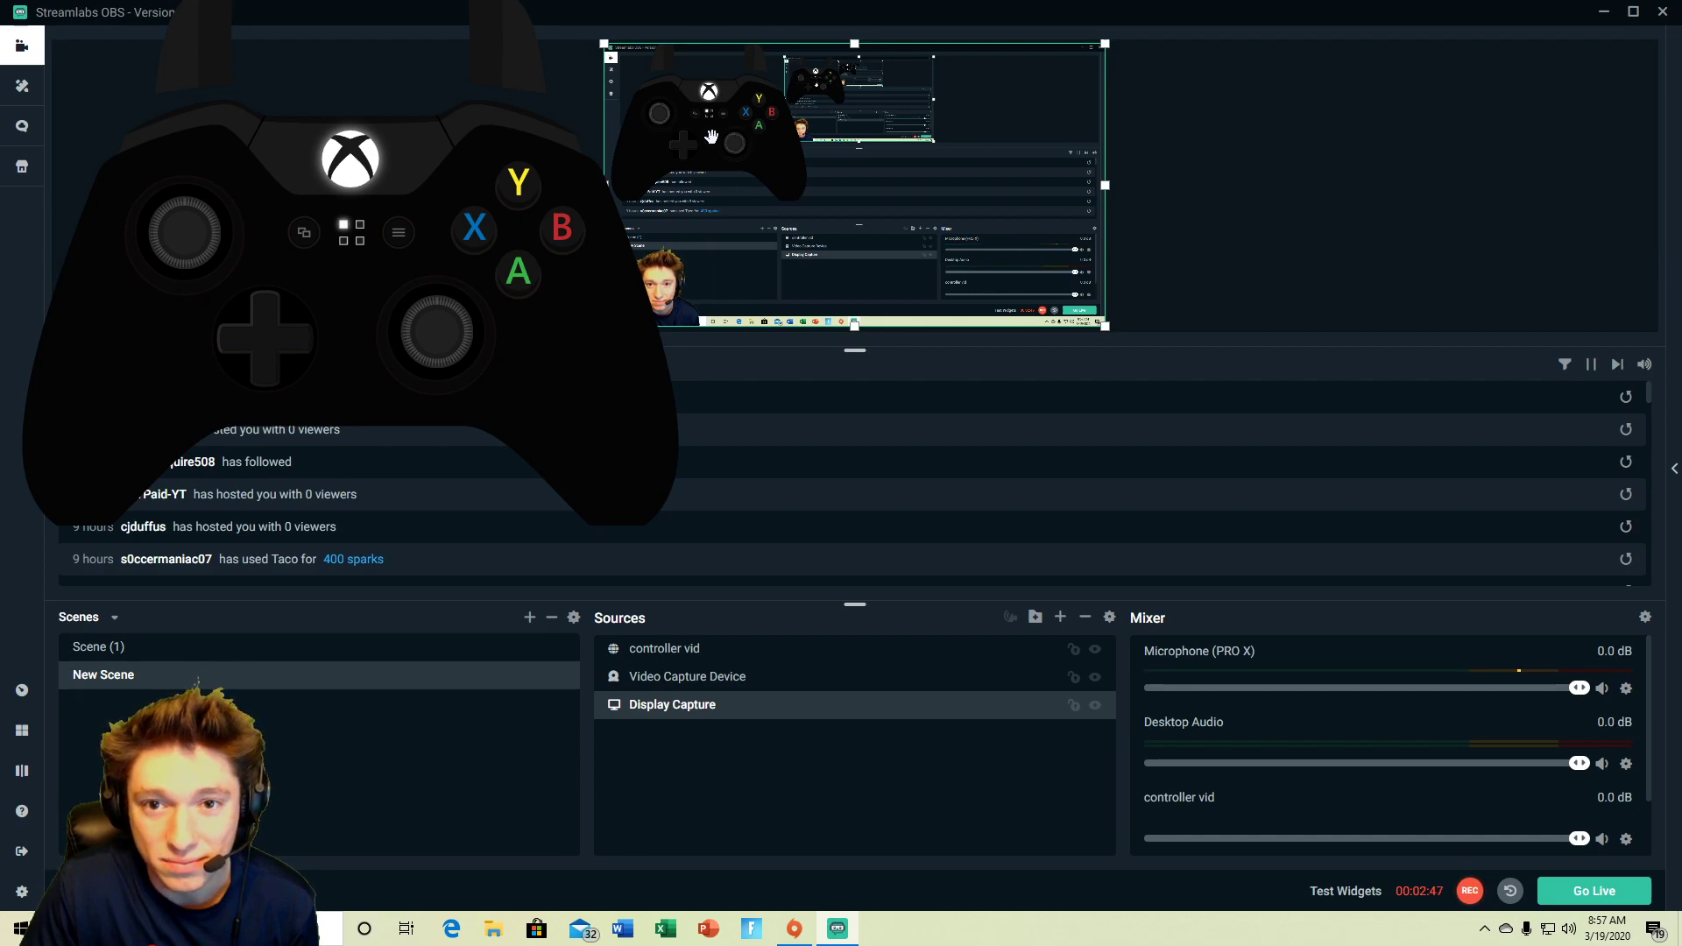
{"action": "left_click", "coordinate": [816, 202]}
{"action": "left_click", "coordinate": [816, 202]}
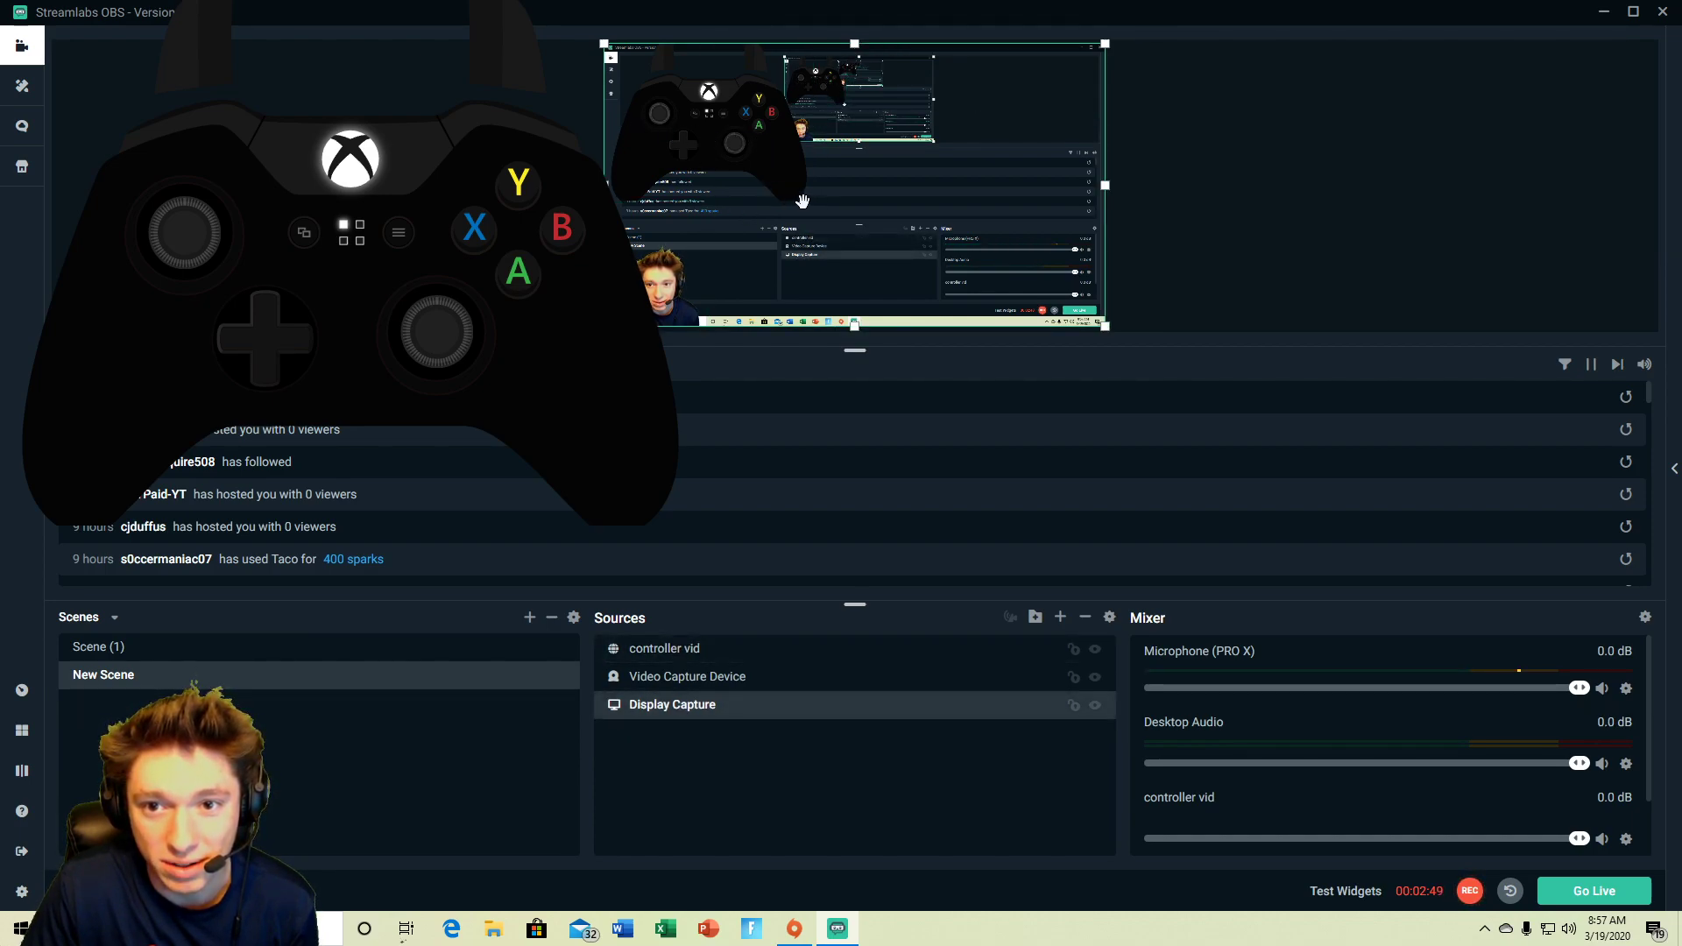
{"action": "left_click", "coordinate": [816, 203]}
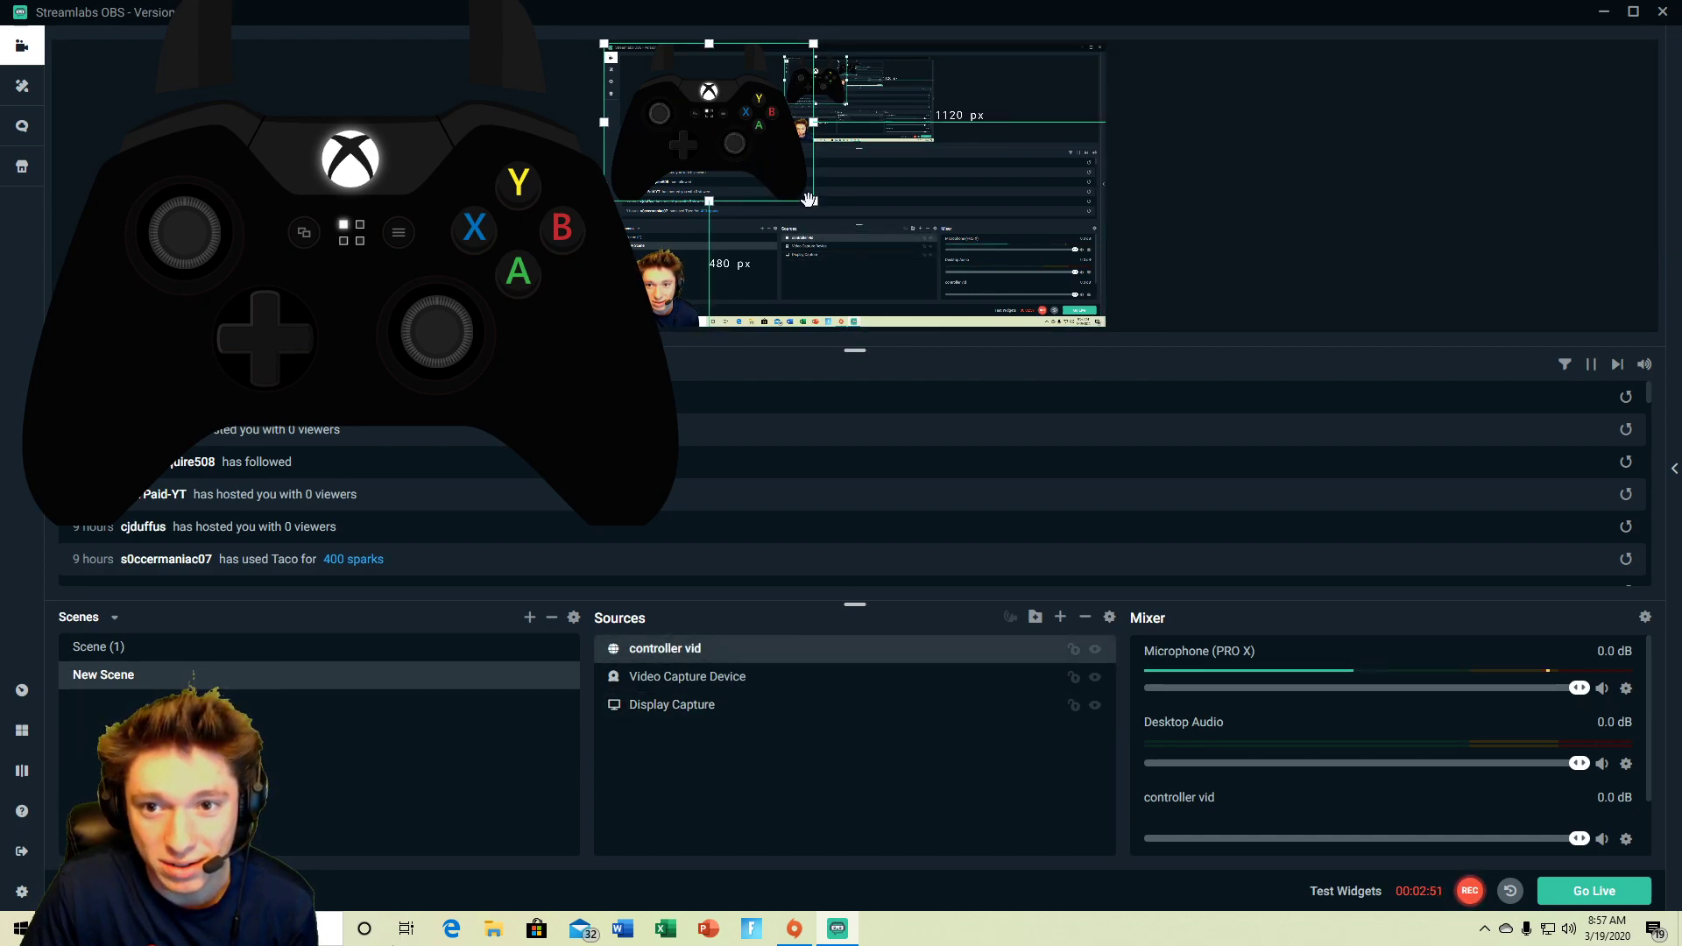
{"action": "left_click_drag", "start_coordinate": [808, 199], "coordinate": [867, 116]}
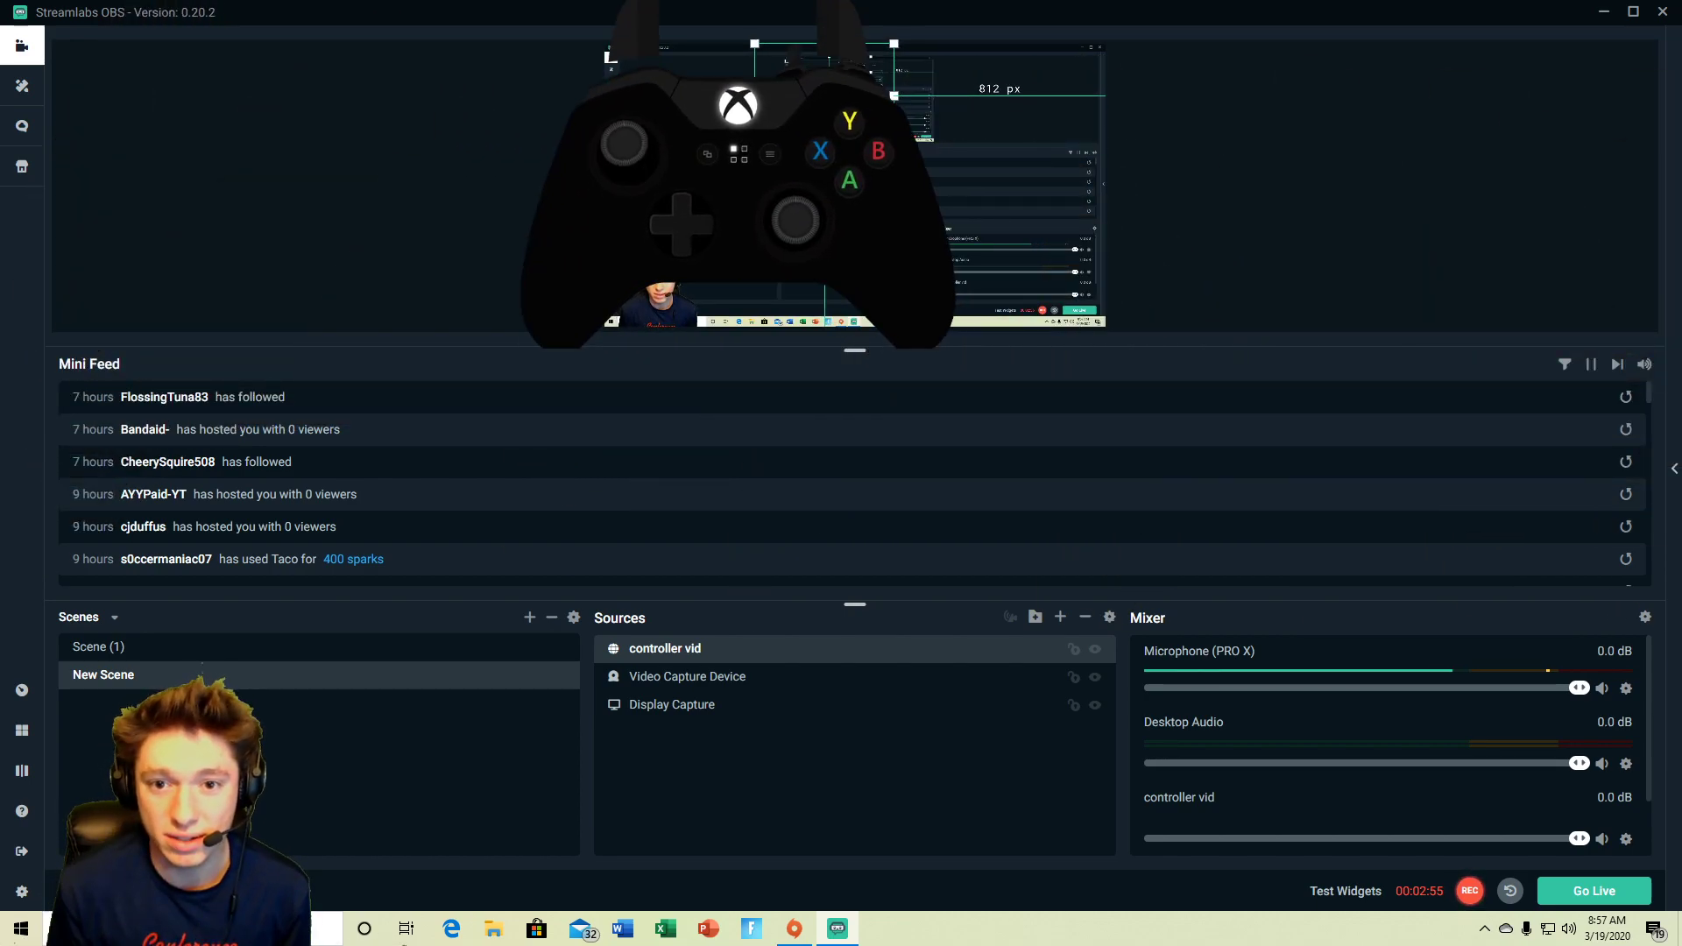
{"action": "left_click_drag", "start_coordinate": [823, 100], "coordinate": [829, 278]}
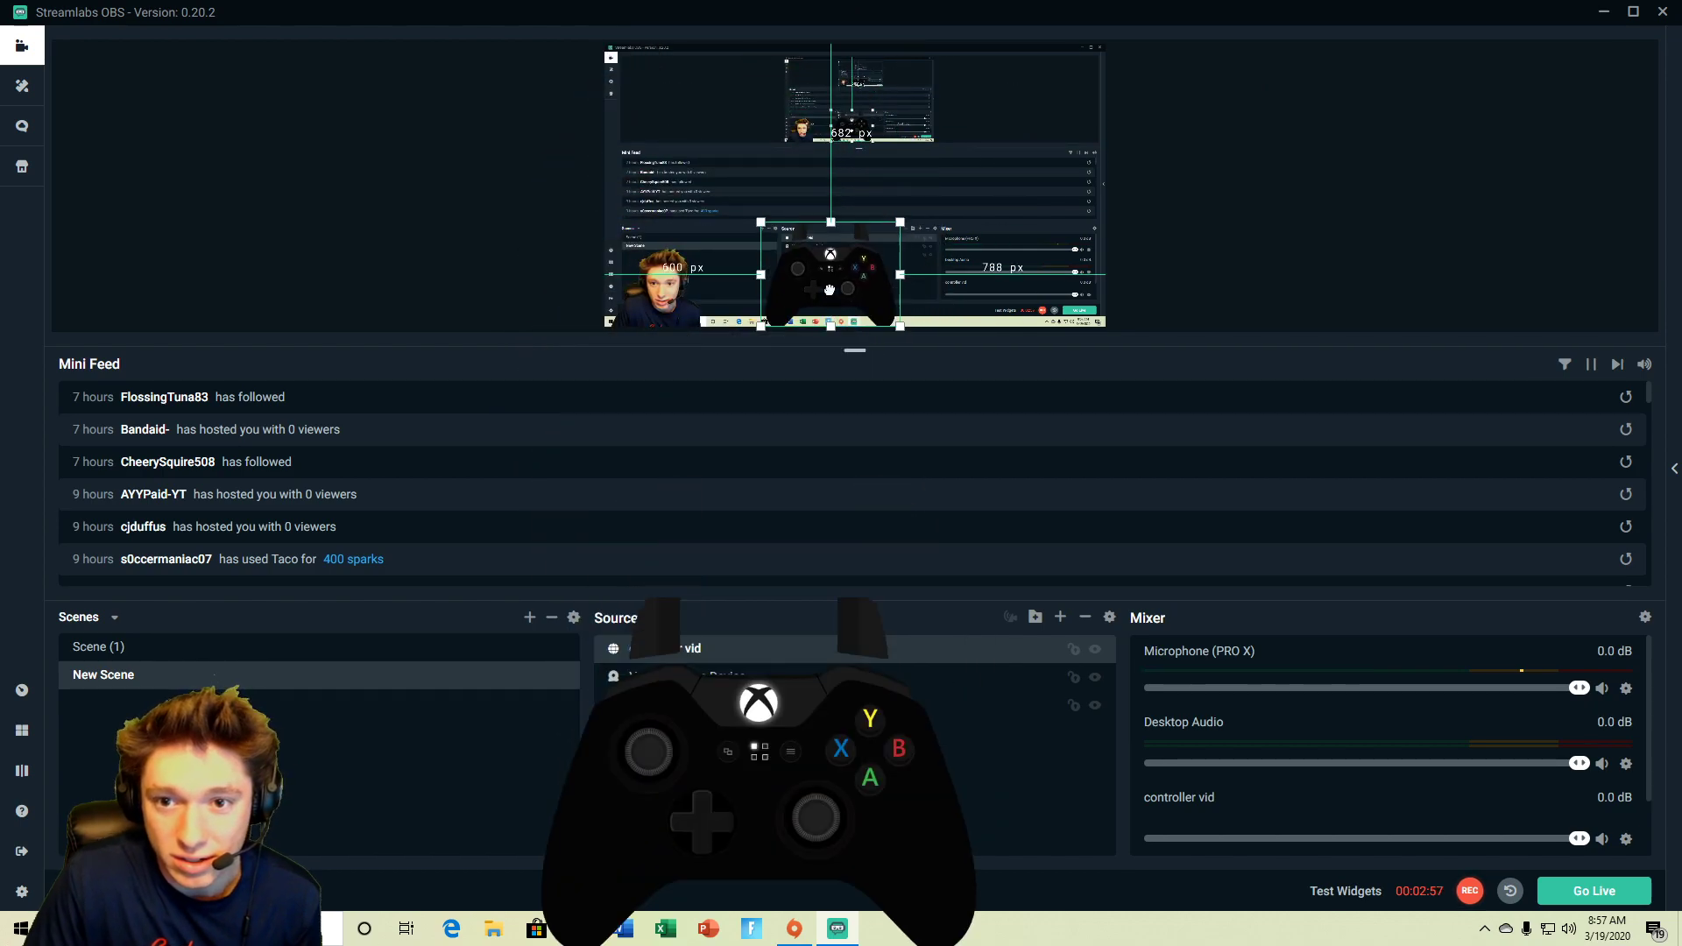